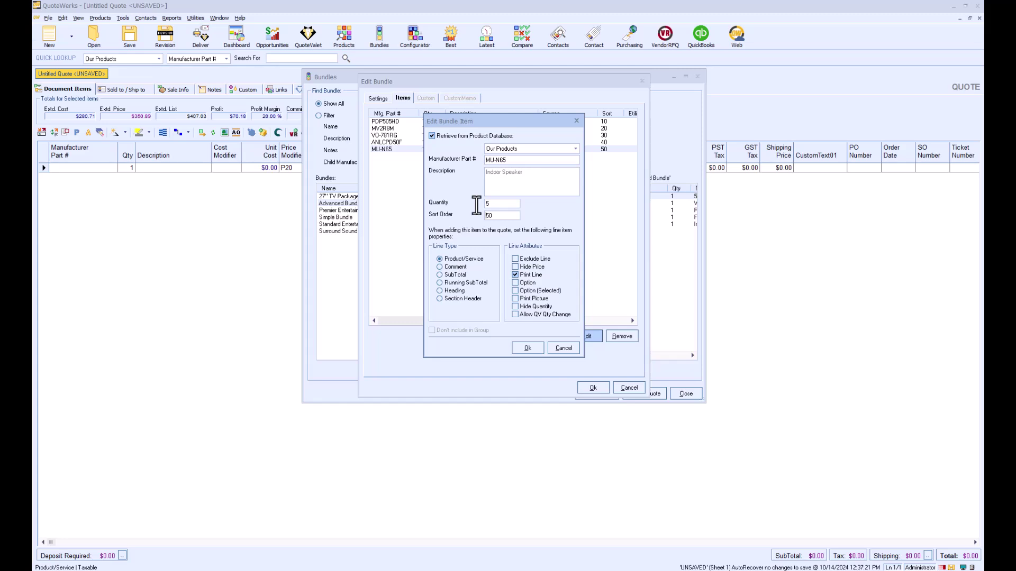
Set the sort order of the MU-N65 Indoor Speaker to 5 and save the Advanced Bundle
{"action": "key", "text": "Delete"}
{"action": "key", "text": "Delete"}
{"action": "type", "text": "5"}
{"action": "left_click", "coordinate": [528, 346]}
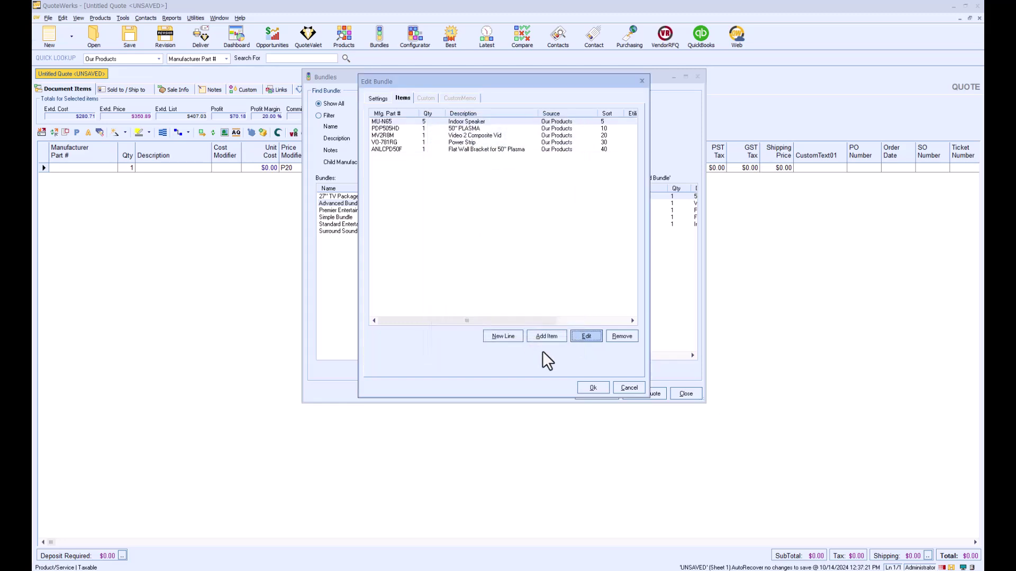
{"action": "left_click", "coordinate": [587, 387]}
Insert one Advanced Bundle into the quote and select its first line item, MU-N65
{"action": "left_click", "coordinate": [607, 393]}
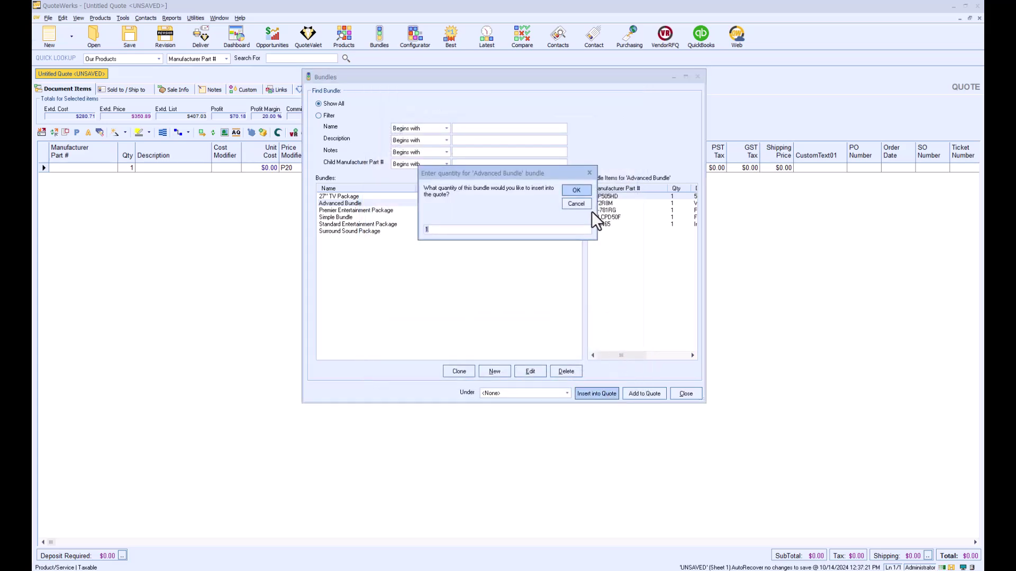
{"action": "left_click", "coordinate": [583, 196]}
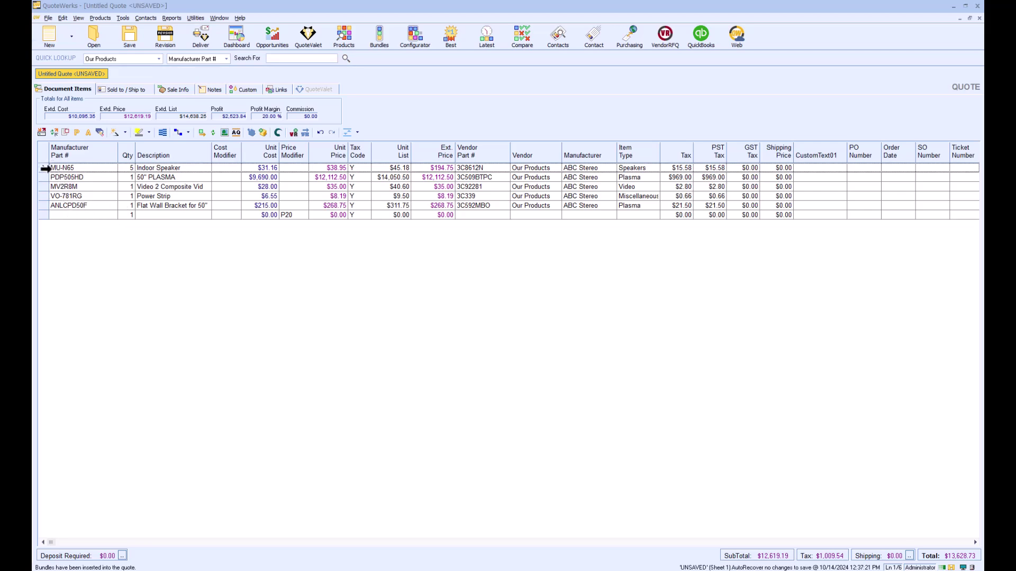
{"action": "left_click", "coordinate": [43, 168]}
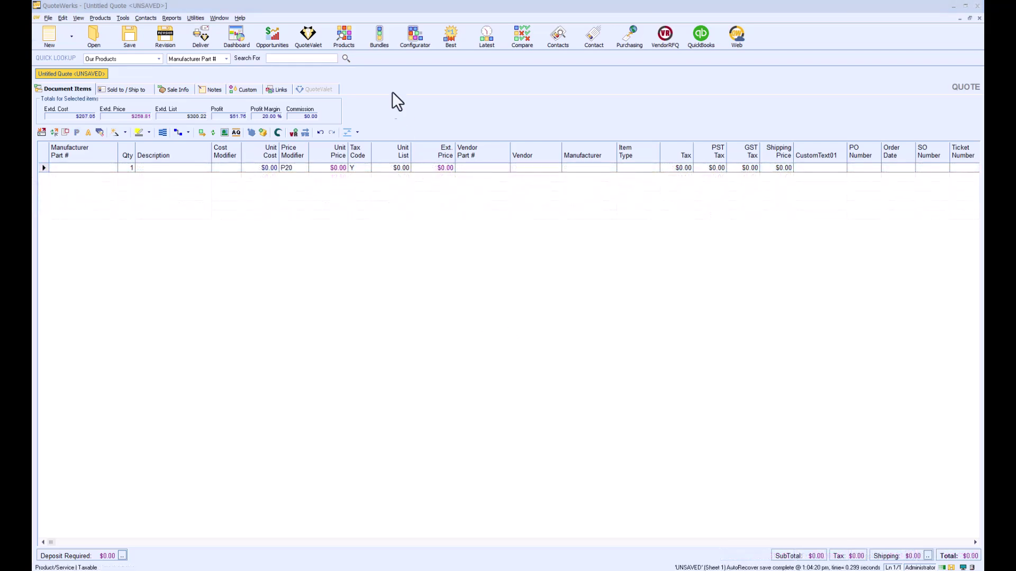
Open the Simple Bundle for editing and show its list of items
{"action": "left_click", "coordinate": [384, 38]}
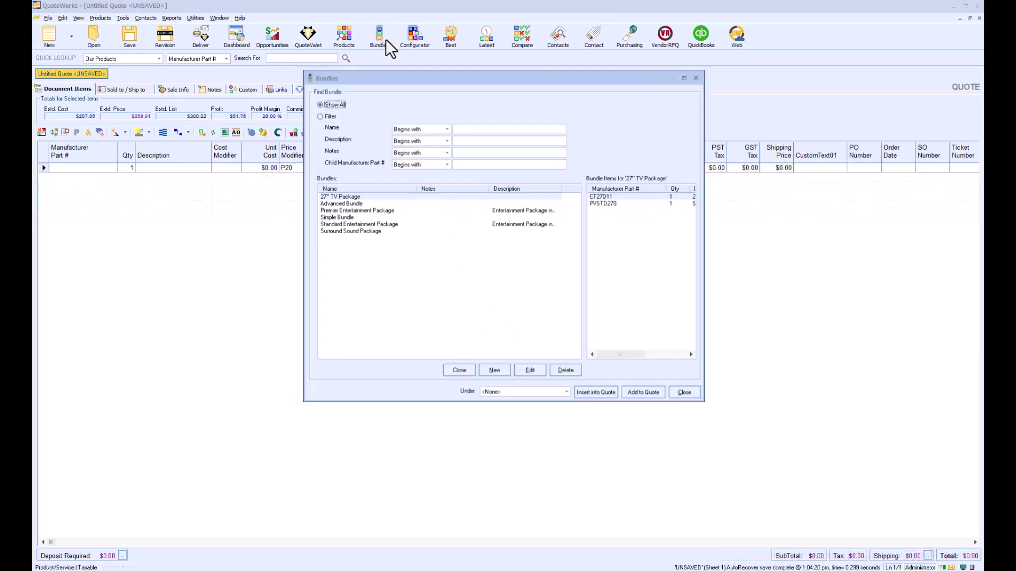
{"action": "left_click", "coordinate": [352, 217]}
{"action": "left_click", "coordinate": [541, 370]}
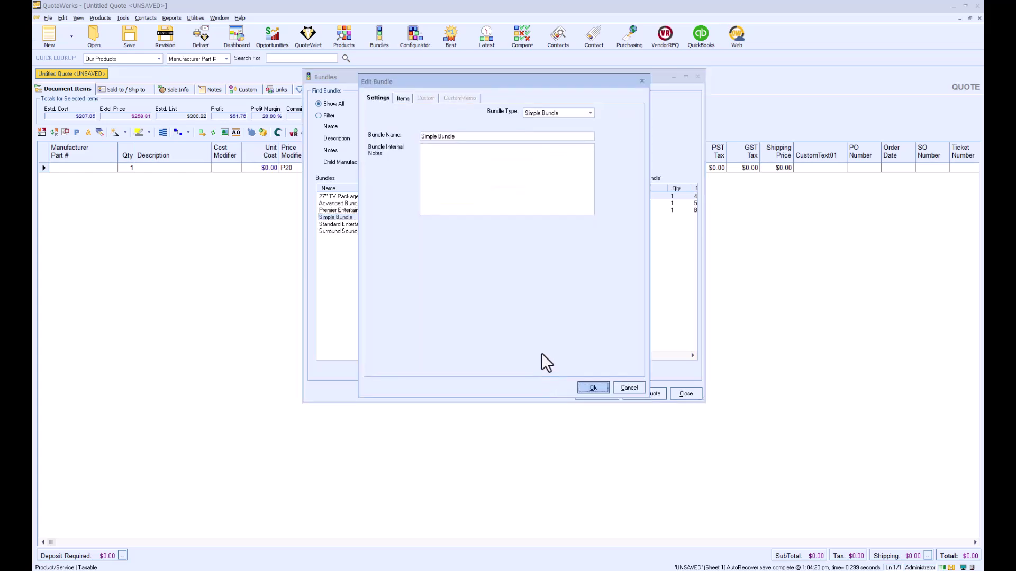
{"action": "left_click", "coordinate": [403, 99]}
Examine the line type and line attribute options of the KH-SLPD9 5 Disc CD Player item
{"action": "left_click", "coordinate": [417, 130]}
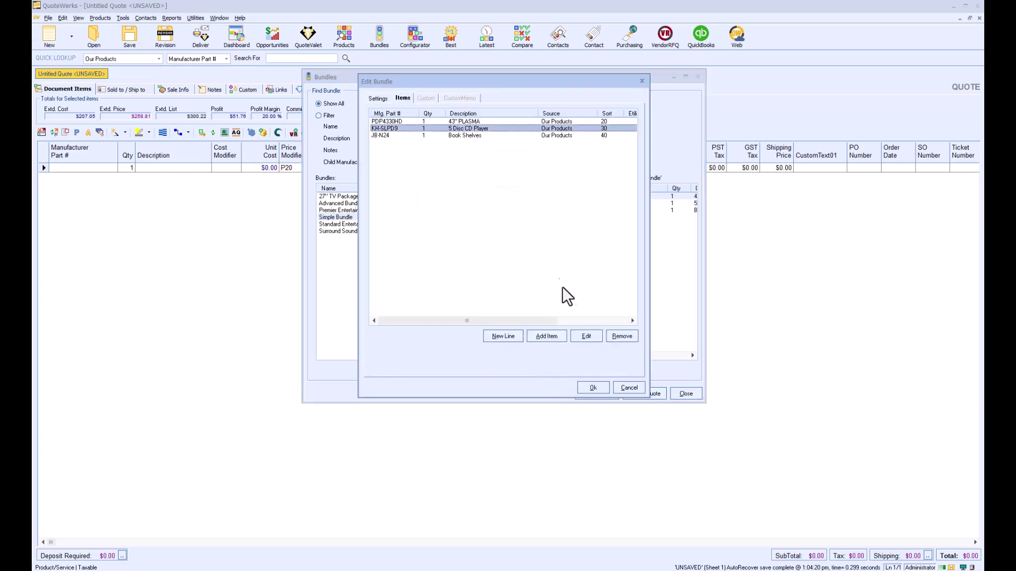
{"action": "left_click", "coordinate": [586, 337]}
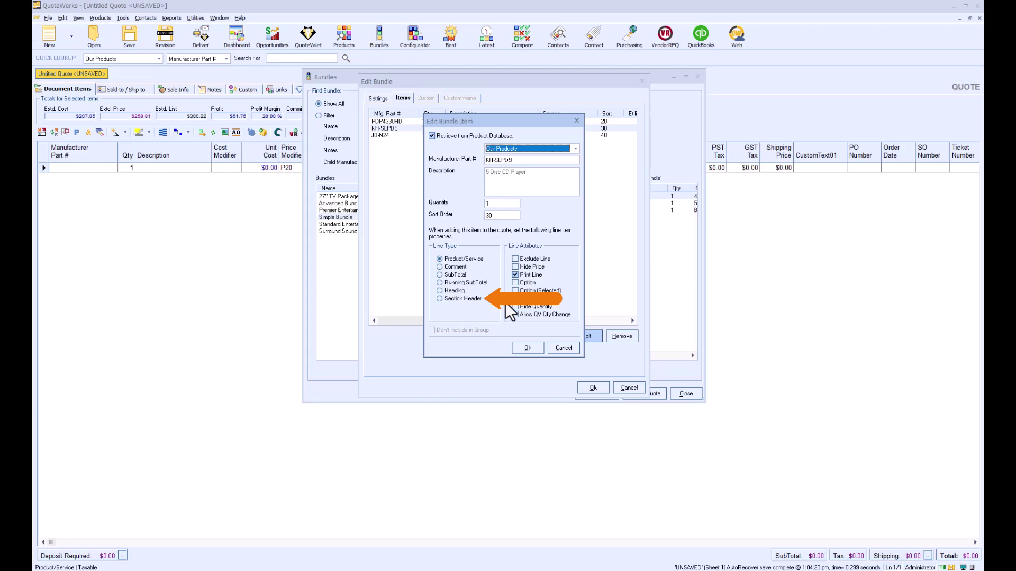
{"action": "left_click", "coordinate": [525, 346]}
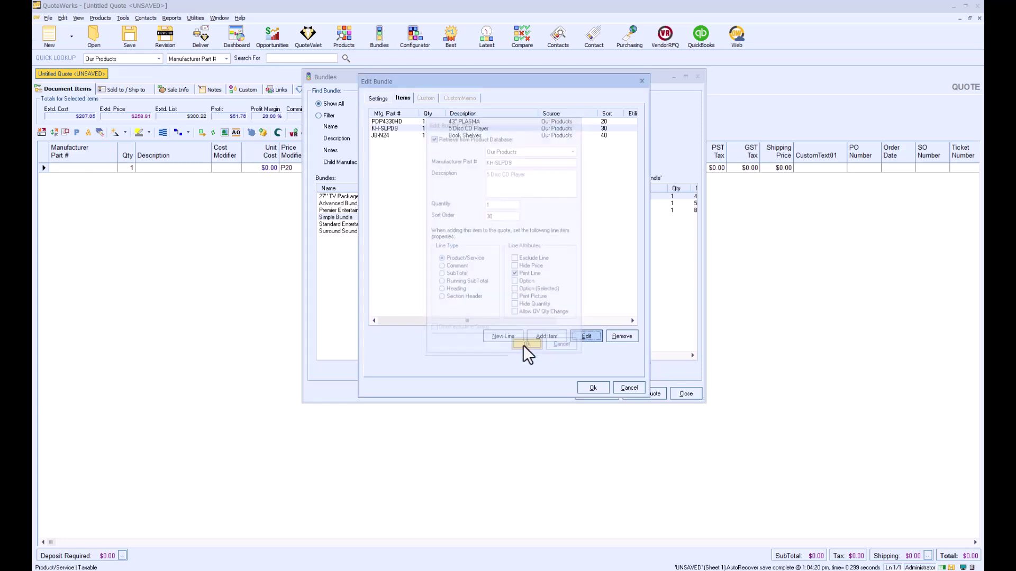
Add the CM3 "This is a comment" item to the bundle with the Comment line type and Option (Selected) enabled
{"action": "left_click", "coordinate": [545, 337]}
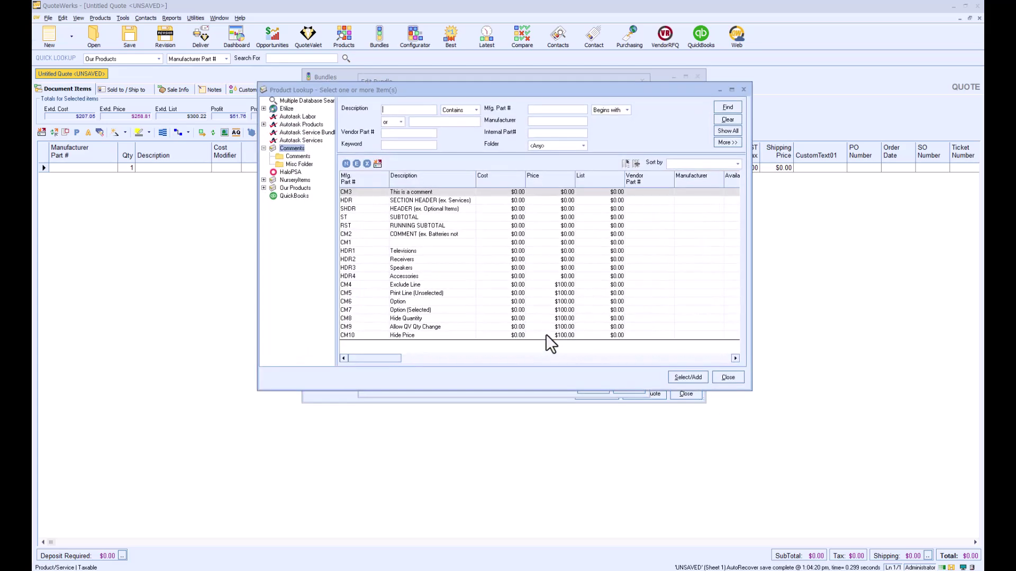
{"action": "left_click", "coordinate": [407, 192]}
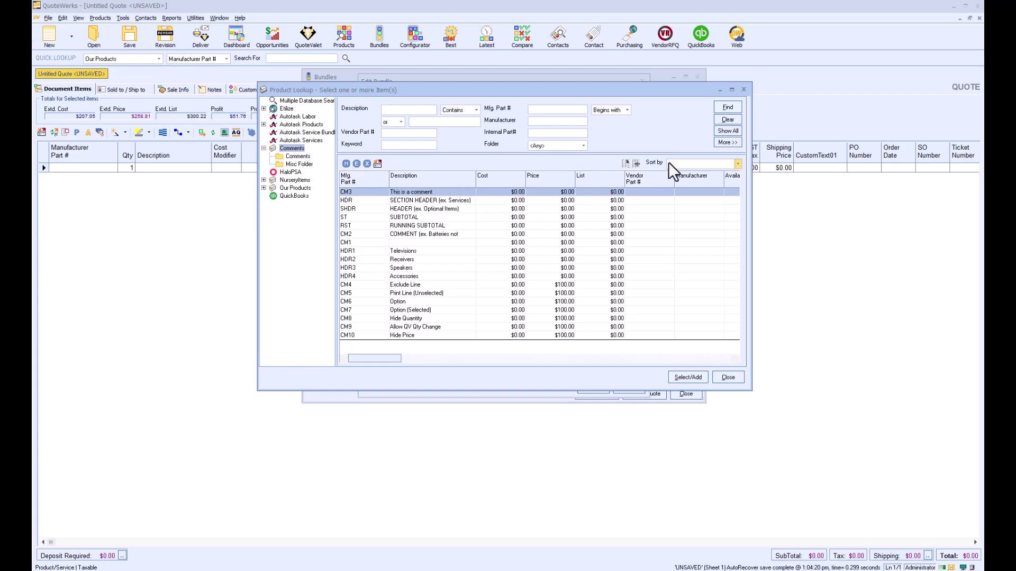
{"action": "left_click", "coordinate": [687, 377]}
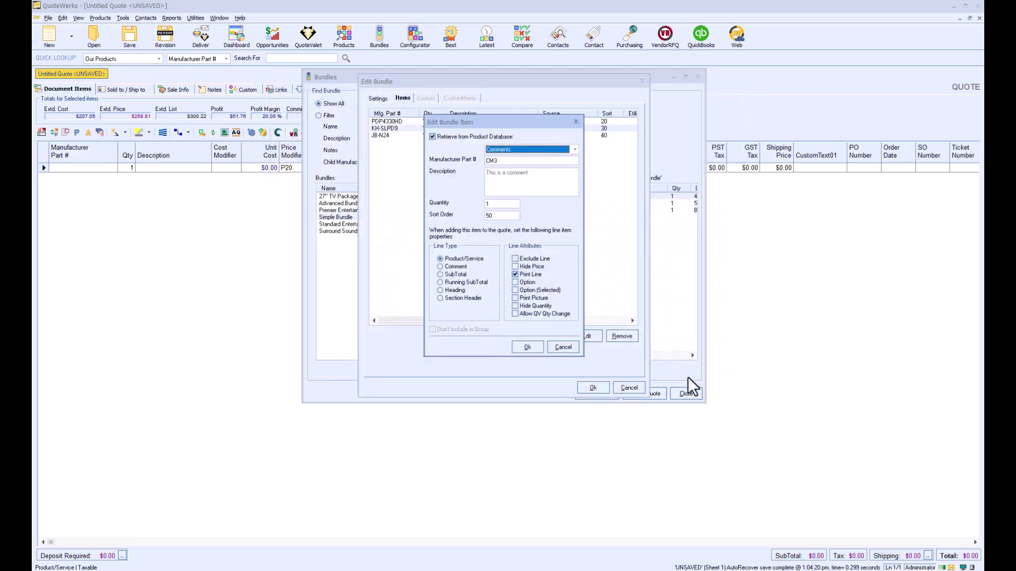
{"action": "left_click", "coordinate": [440, 267]}
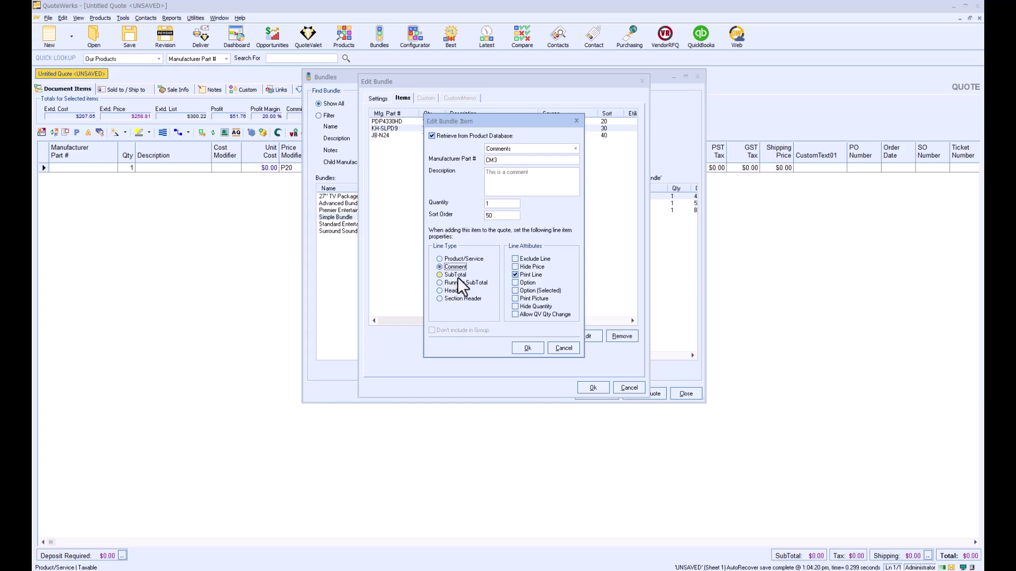
{"action": "left_click", "coordinate": [515, 291]}
{"action": "left_click", "coordinate": [525, 348]}
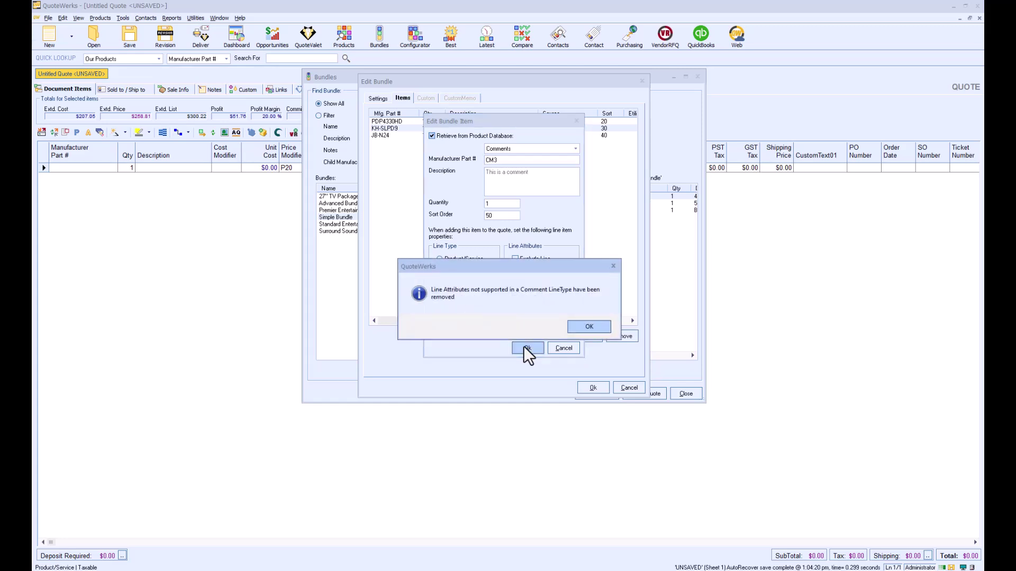
{"action": "left_click", "coordinate": [580, 328]}
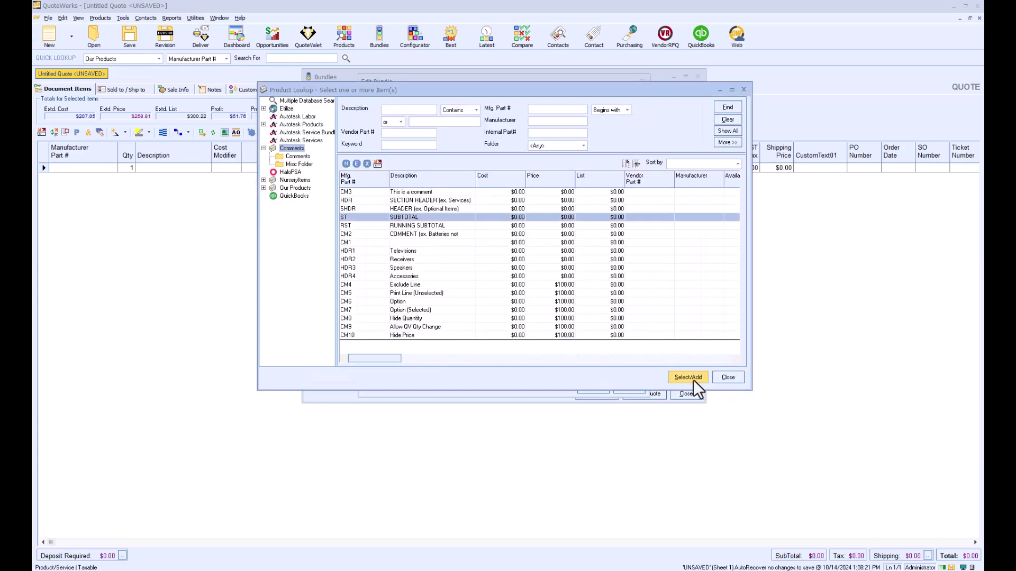
Add the ST SUBTOTAL item to the bundle with the SubTotal line type
{"action": "left_click", "coordinate": [693, 380]}
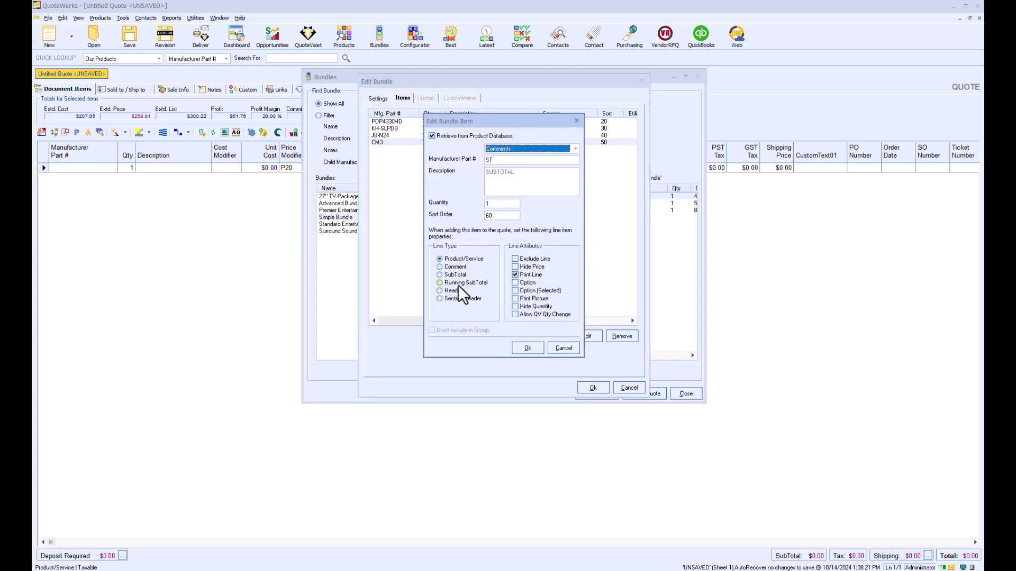
{"action": "left_click", "coordinate": [446, 277]}
{"action": "left_click", "coordinate": [522, 352]}
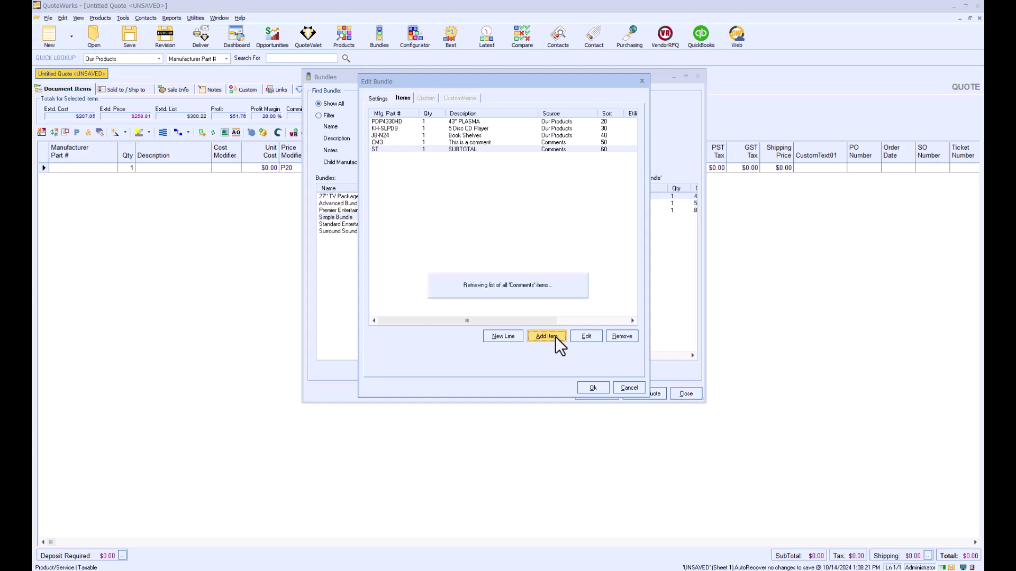
Add the RST RUNNING SUBTOTAL item to the bundle with the Running SubTotal line type
{"action": "left_click", "coordinate": [547, 337]}
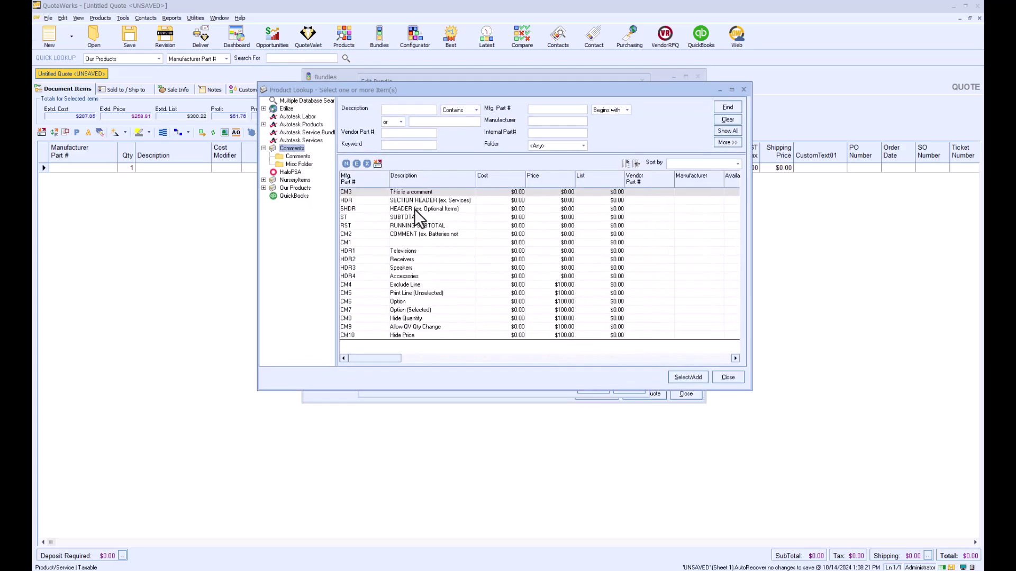
{"action": "left_click", "coordinate": [414, 225]}
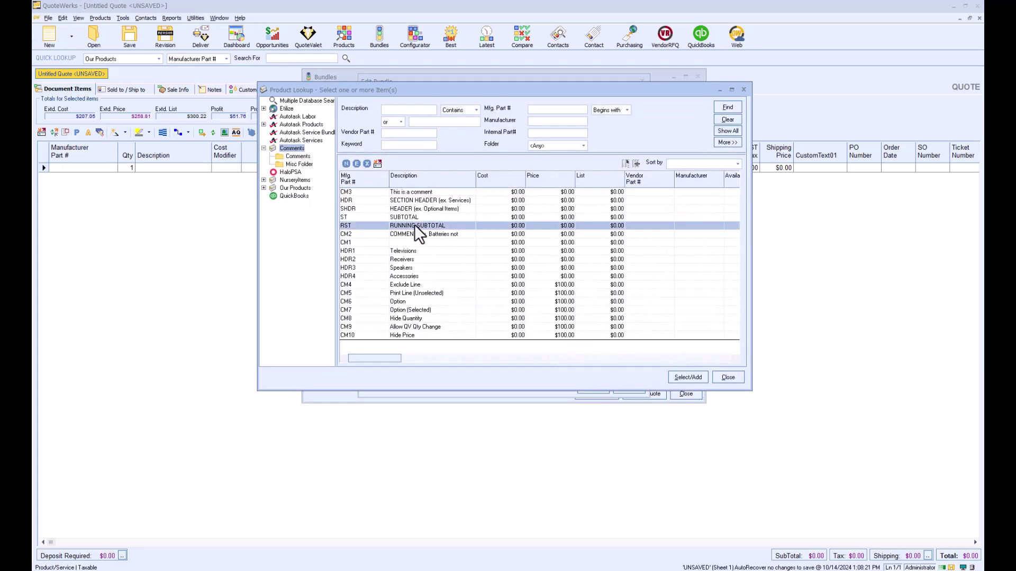
{"action": "left_click", "coordinate": [673, 379]}
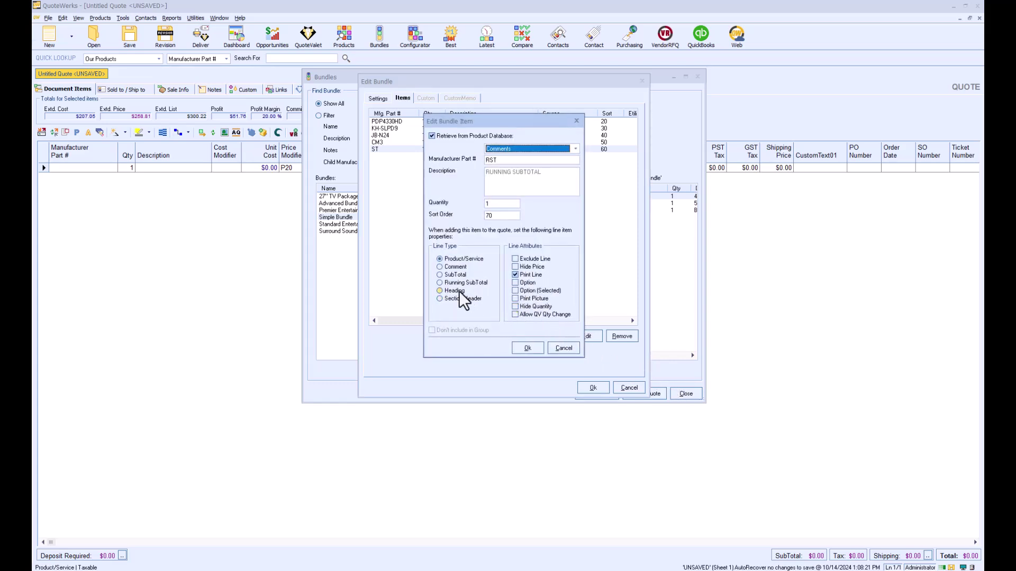
{"action": "left_click", "coordinate": [442, 284]}
{"action": "left_click", "coordinate": [522, 347]}
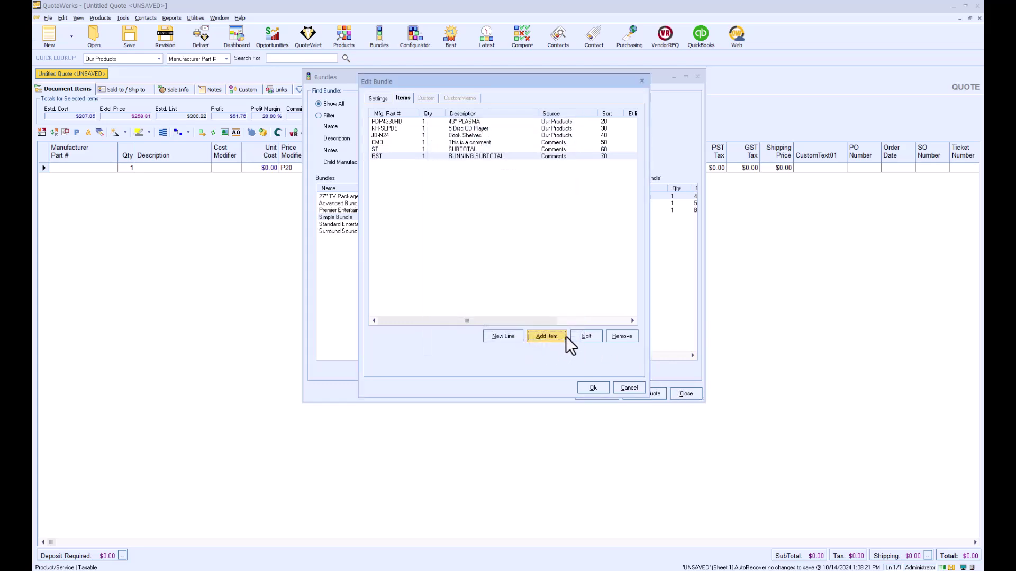
Add the SHDR HEADER (ex. Optional Items) item to the bundle with the Heading line type
{"action": "left_click", "coordinate": [566, 345]}
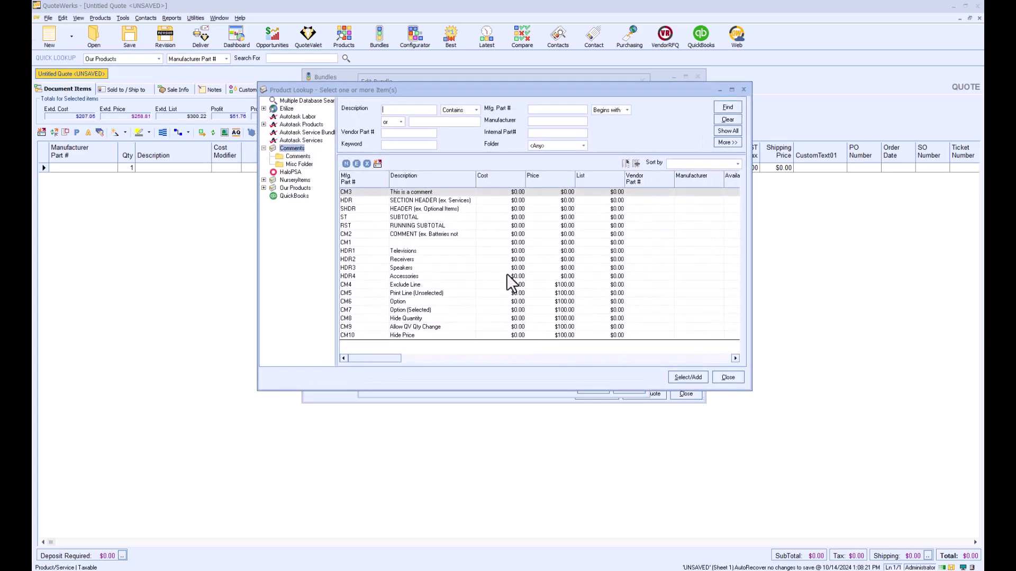
{"action": "left_click", "coordinate": [410, 209]}
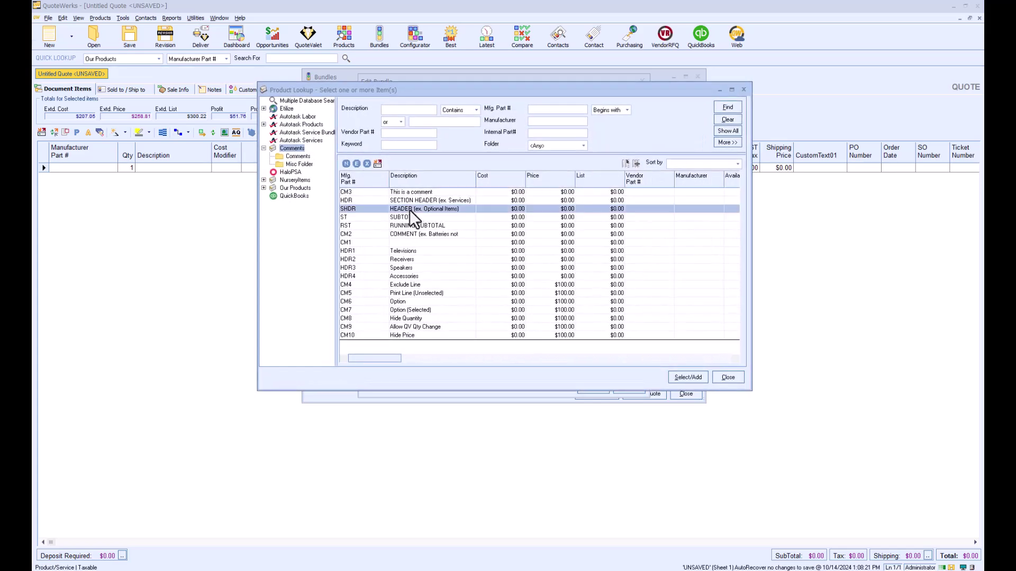
{"action": "left_click", "coordinate": [686, 376]}
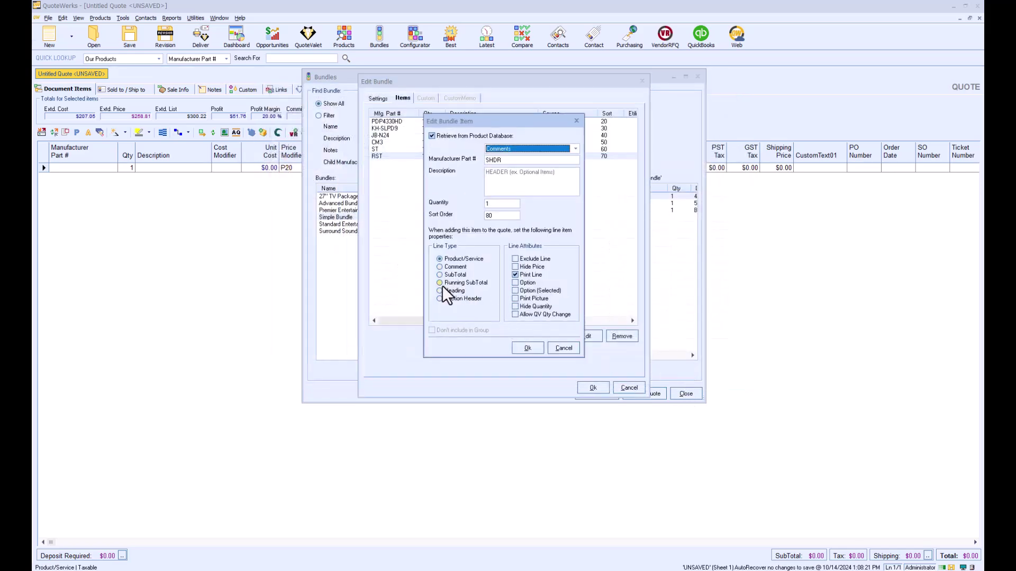
{"action": "left_click", "coordinate": [441, 289]}
{"action": "left_click", "coordinate": [528, 349]}
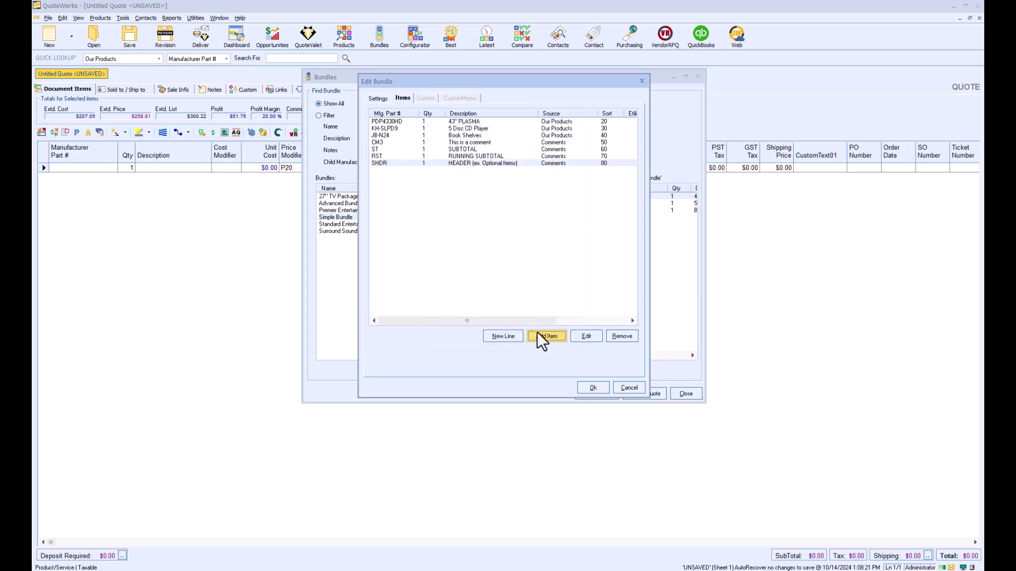
{"action": "left_click", "coordinate": [539, 334]}
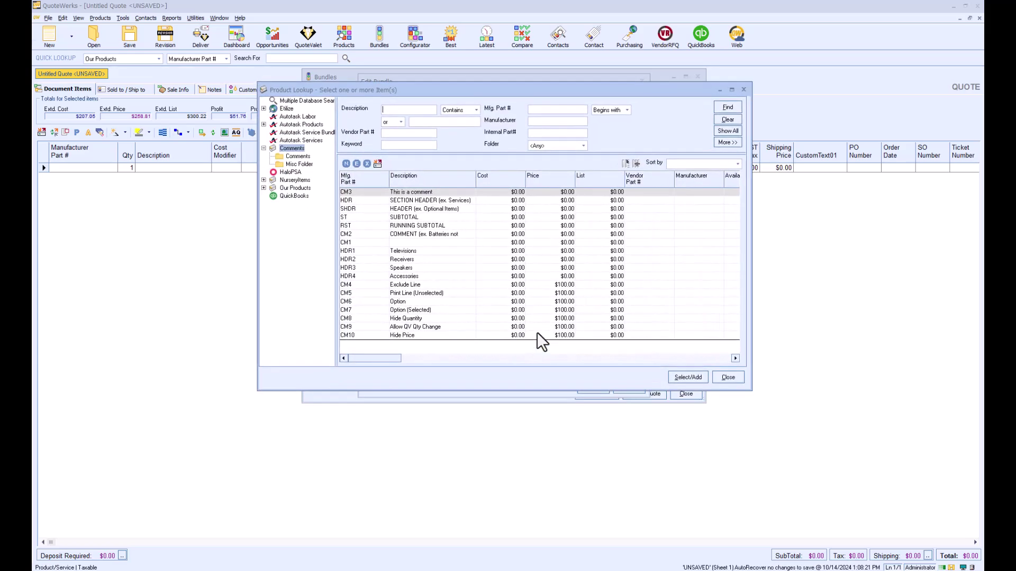
{"action": "left_click", "coordinate": [728, 380]}
Set the sort order of the SHDR header item to 1 so it comes first in the bundle
{"action": "left_click", "coordinate": [451, 163]}
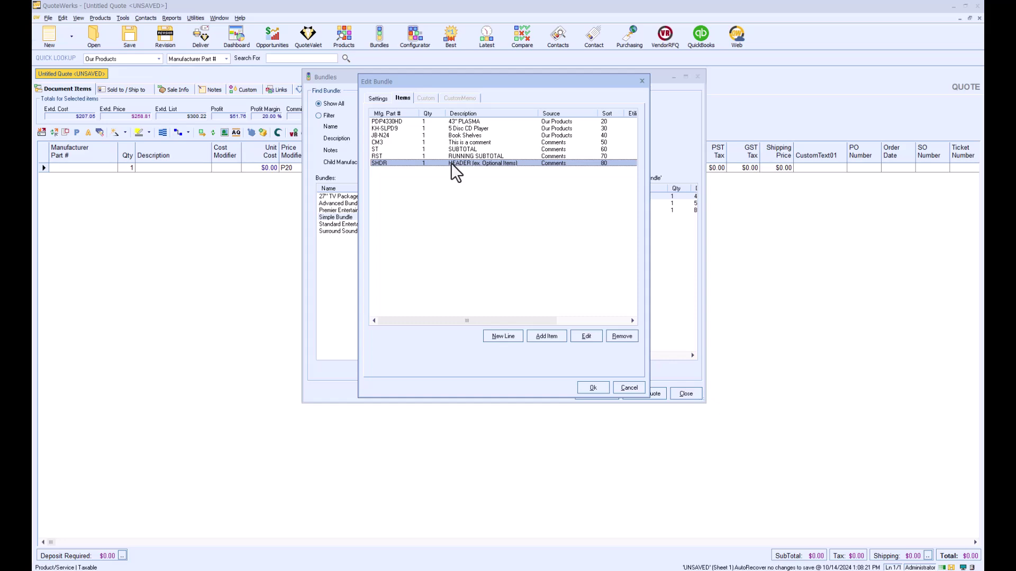
{"action": "left_click", "coordinate": [584, 336]}
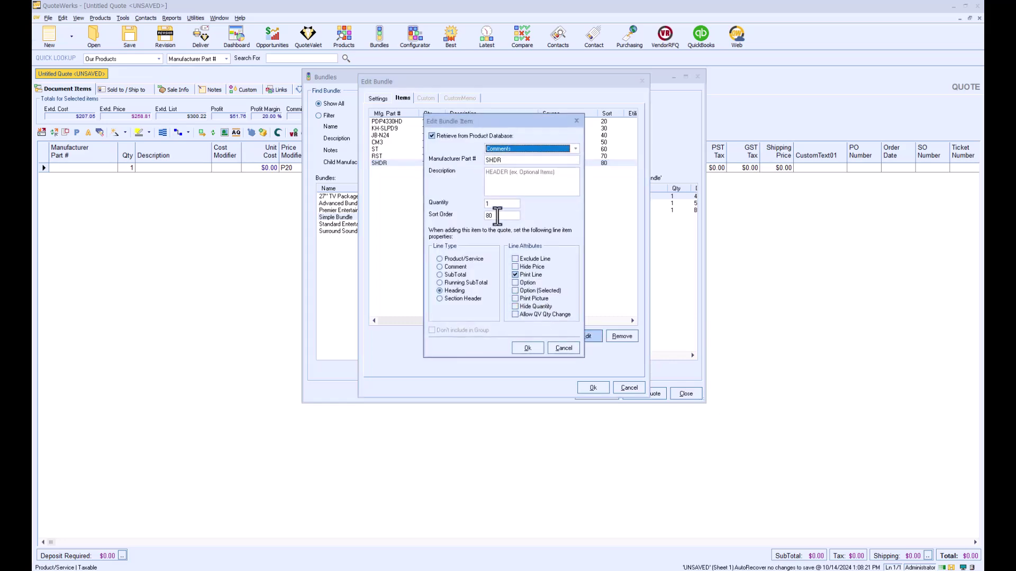
{"action": "double_click", "coordinate": [497, 215]}
{"action": "type", "text": "1"}
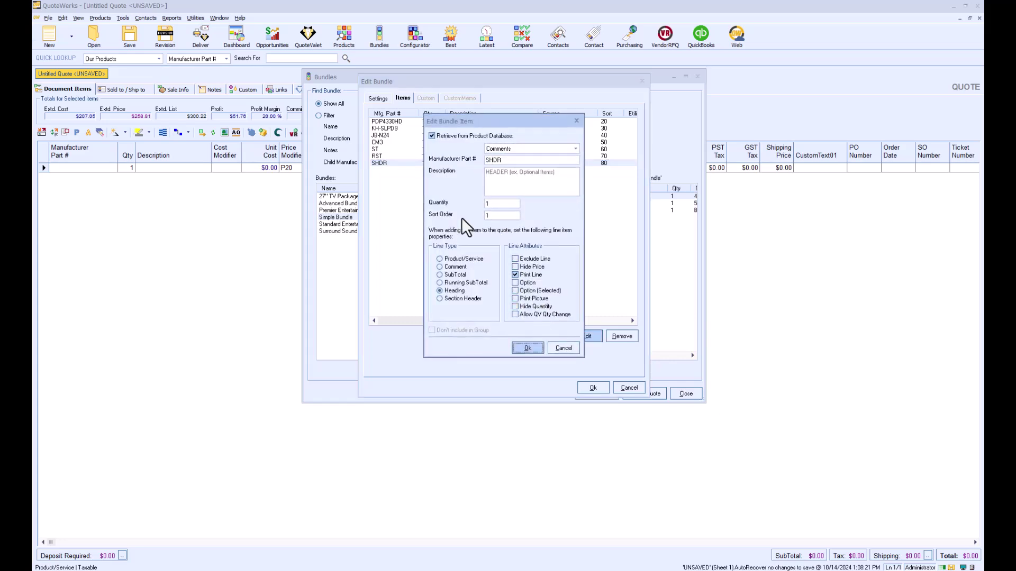
{"action": "left_click", "coordinate": [529, 346]}
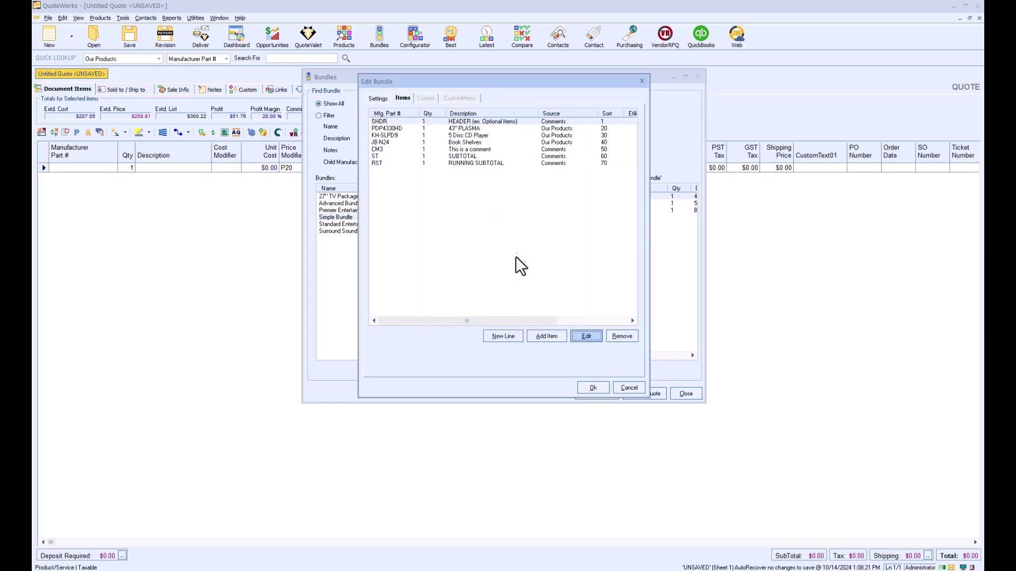
Add the HDR SECTION HEADER (ex. Services) item with the Section Header line type and save the Simple Bundle
{"action": "left_click", "coordinate": [546, 337]}
{"action": "left_click", "coordinate": [417, 200]}
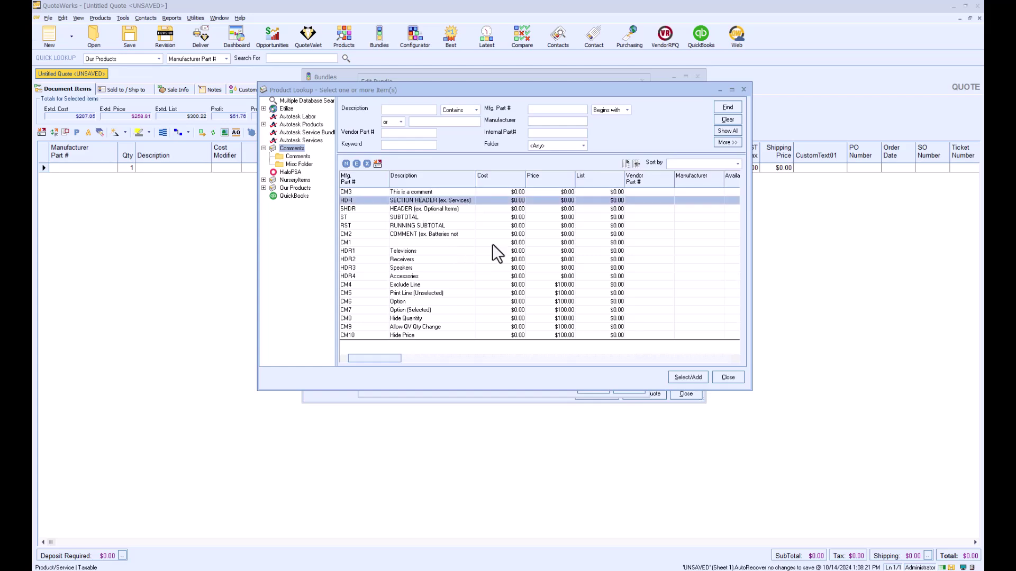
{"action": "left_click", "coordinate": [682, 377]}
{"action": "left_click", "coordinate": [530, 347]}
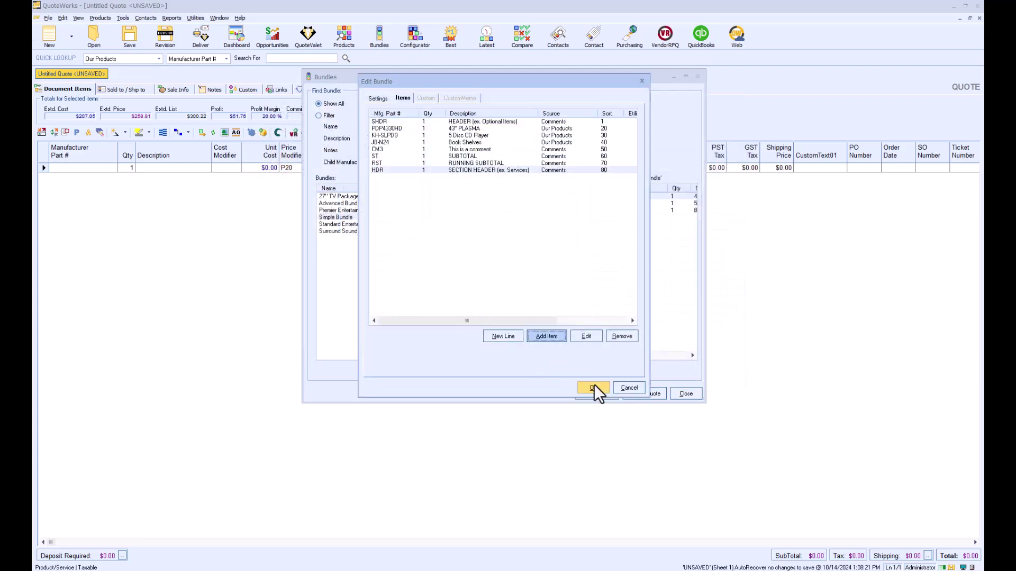
{"action": "left_click", "coordinate": [594, 389]}
Insert the Simple Bundle into the quote and select its CM3 comment line followed by its ST subtotal line
{"action": "left_click", "coordinate": [579, 190]}
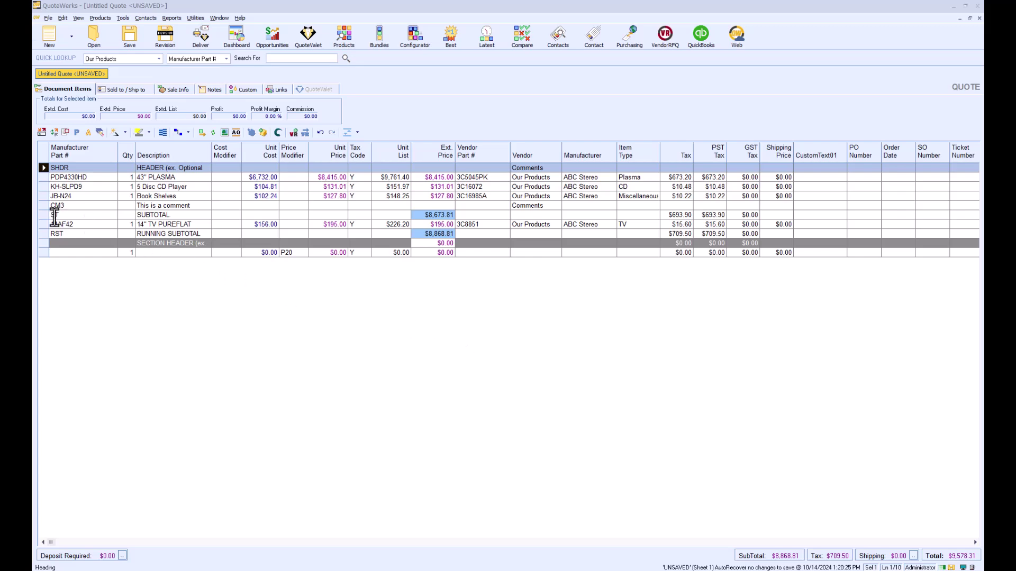
{"action": "left_click", "coordinate": [41, 206]}
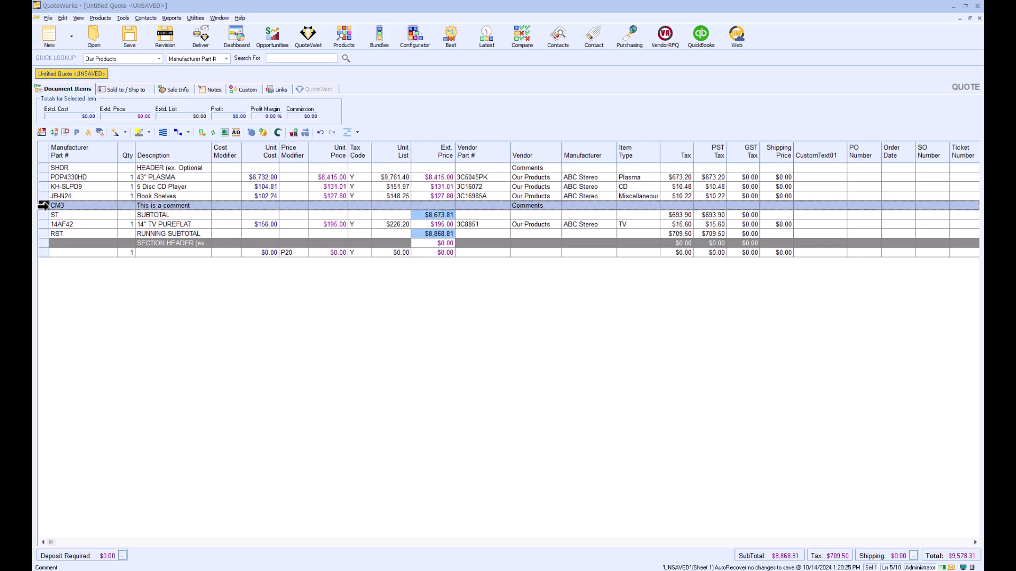
{"action": "left_click", "coordinate": [43, 215]}
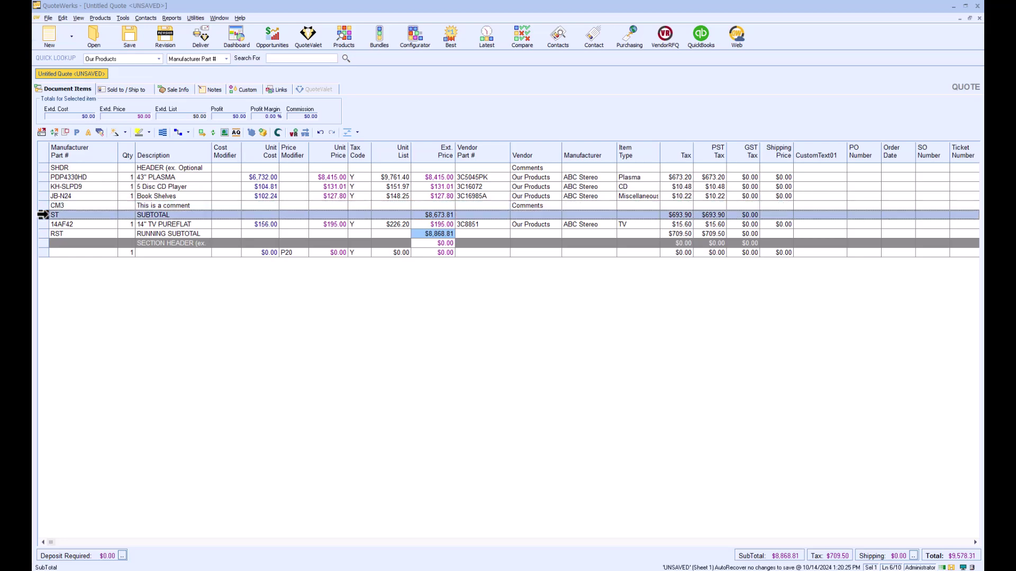
Select the running subtotal line, the SHDR heading line and the section header line in the quote one after another
{"action": "left_click", "coordinate": [42, 234]}
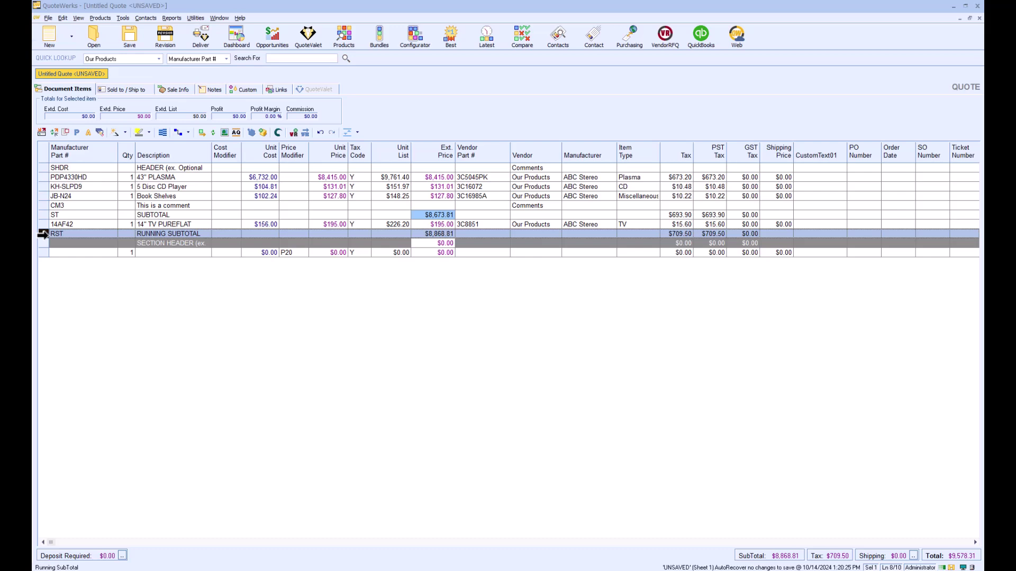
{"action": "left_click", "coordinate": [42, 168]}
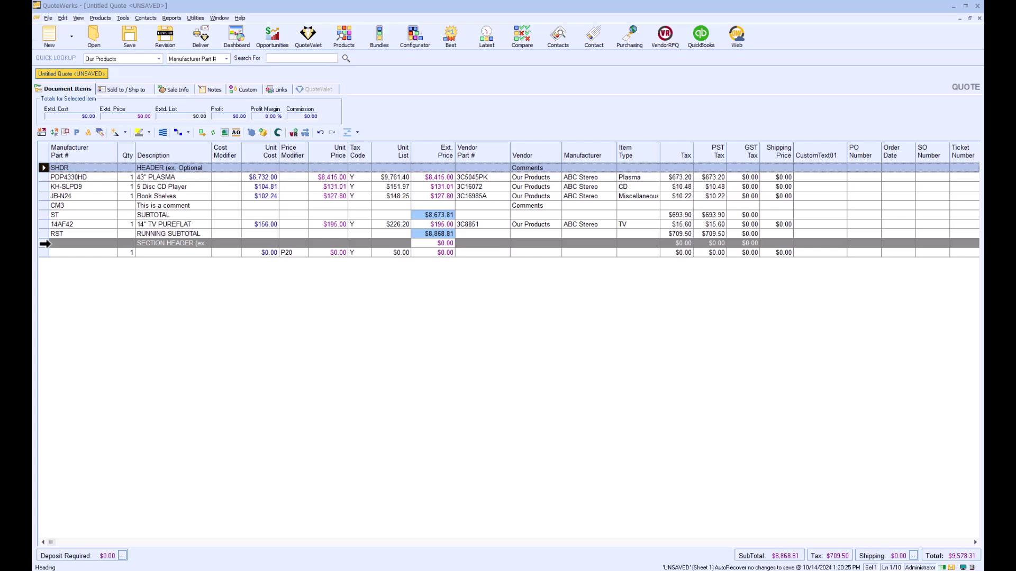
{"action": "left_click", "coordinate": [45, 243]}
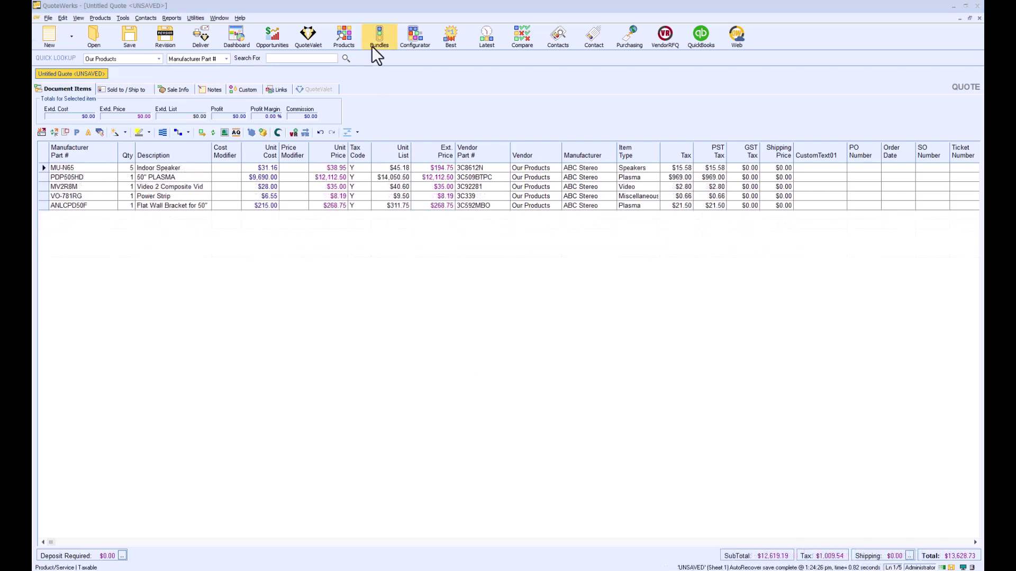
Open the Advanced Bundle for editing and go to its items
{"action": "left_click", "coordinate": [373, 43]}
{"action": "left_click", "coordinate": [342, 203]}
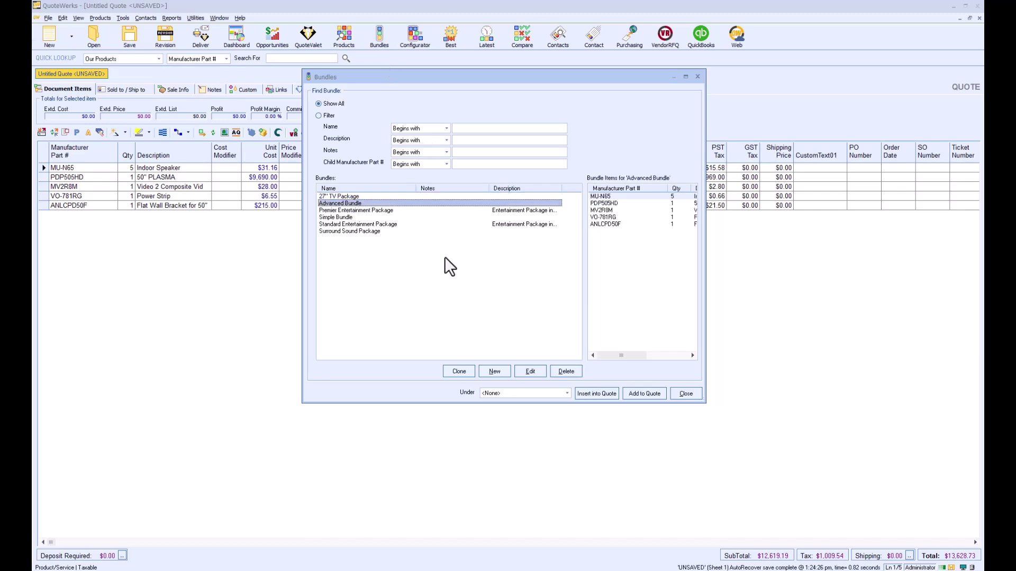
{"action": "left_click", "coordinate": [530, 371]}
{"action": "left_click", "coordinate": [403, 98]}
{"action": "left_click", "coordinate": [585, 336]}
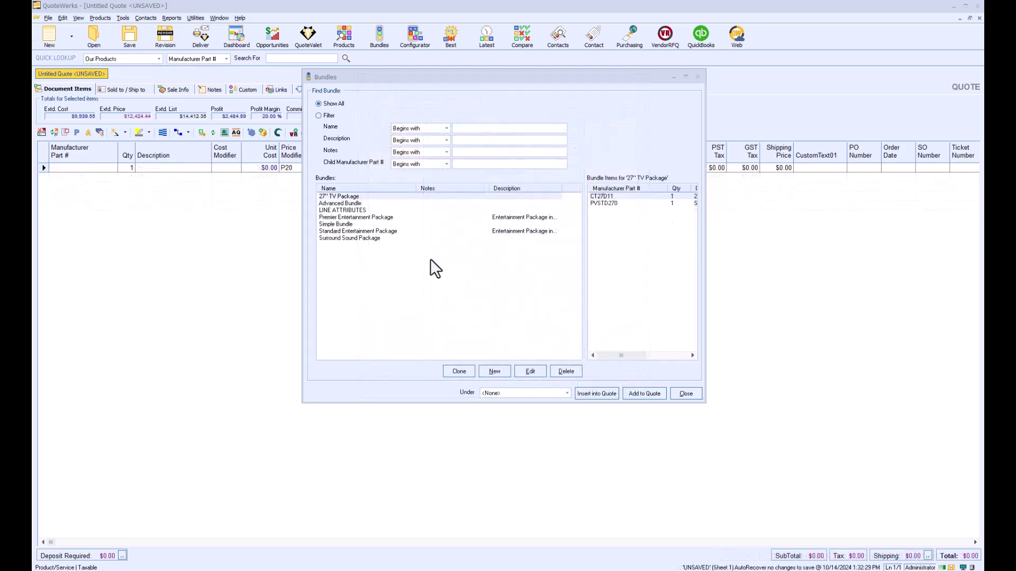
Insert the LINE ATTRIBUTES bundle into the empty quote with a quantity of 1
{"action": "left_click", "coordinate": [361, 210]}
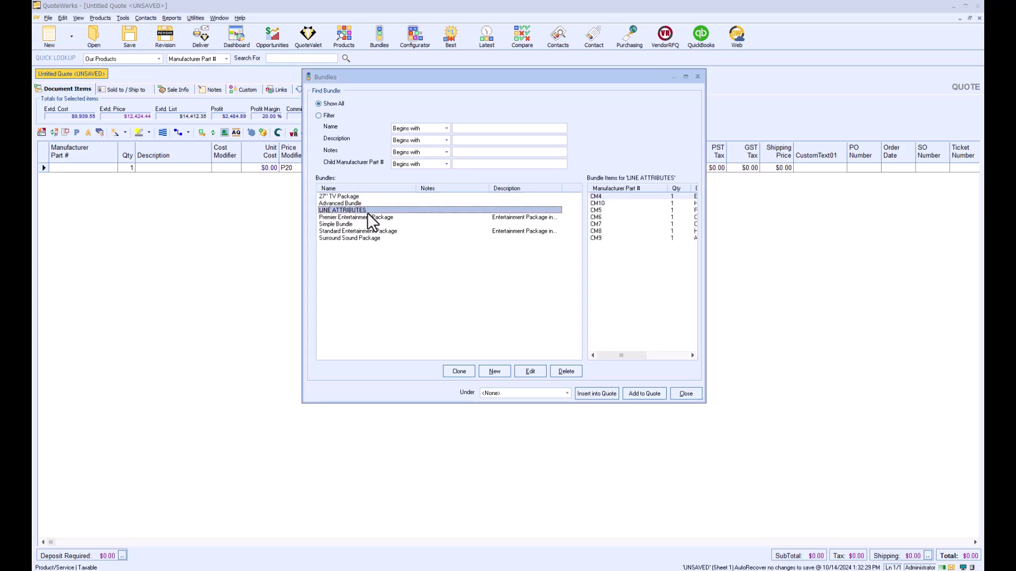
{"action": "left_click", "coordinate": [597, 394]}
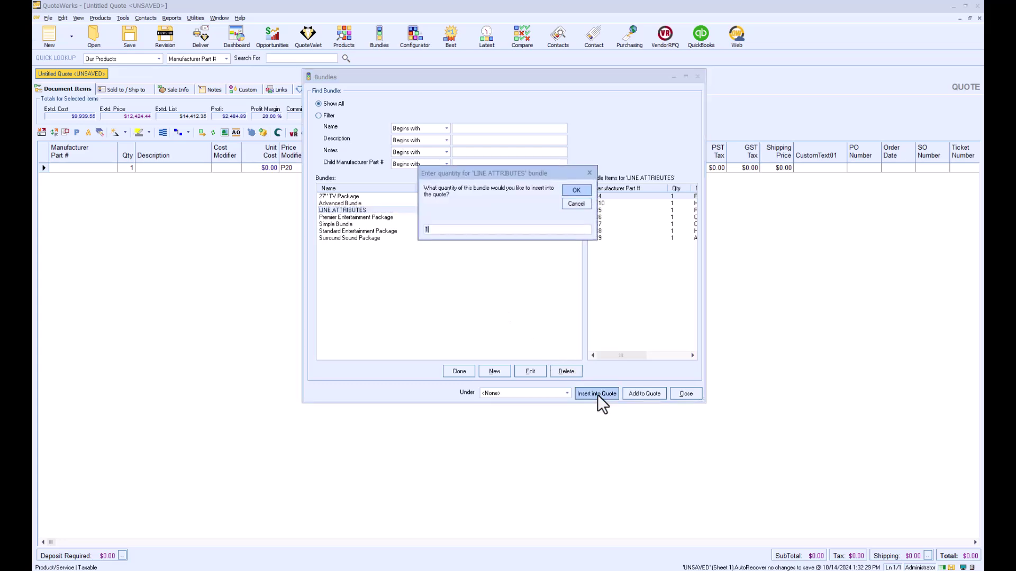
{"action": "left_click", "coordinate": [579, 192]}
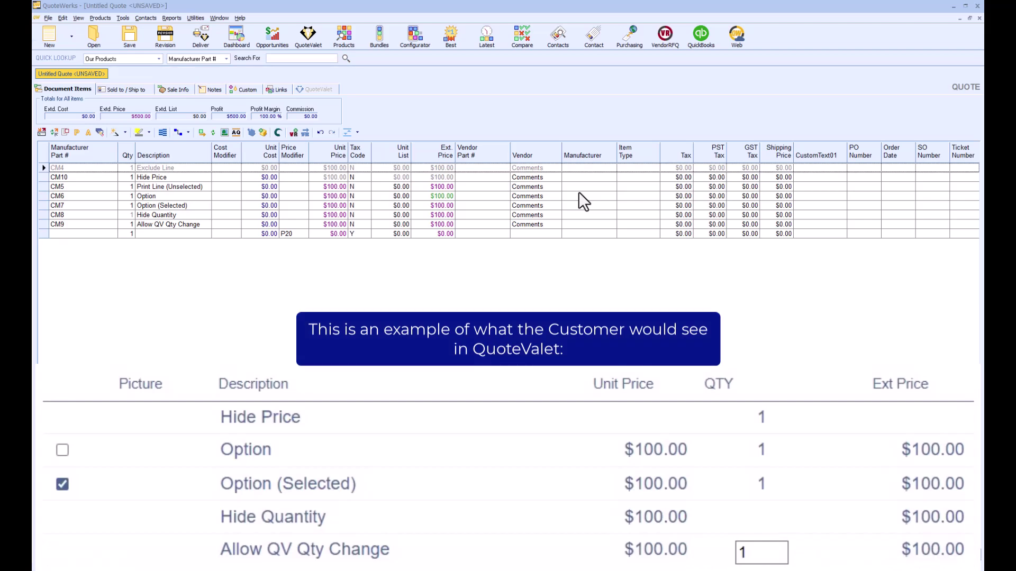
{"action": "left_click", "coordinate": [390, 172]}
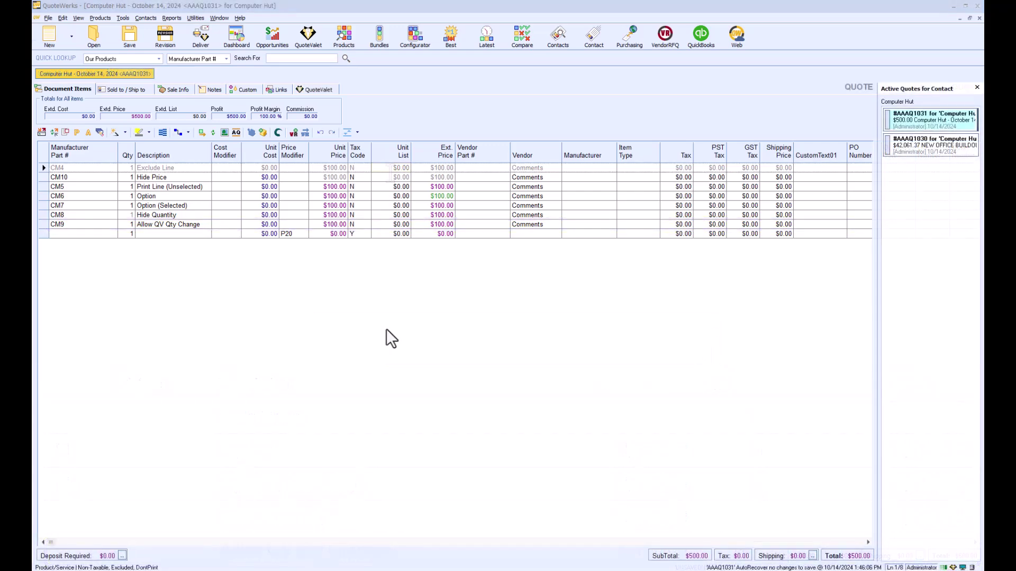
Create a new bundle named Grouped Bundle
{"action": "left_click", "coordinate": [378, 38]}
{"action": "left_click", "coordinate": [454, 367]}
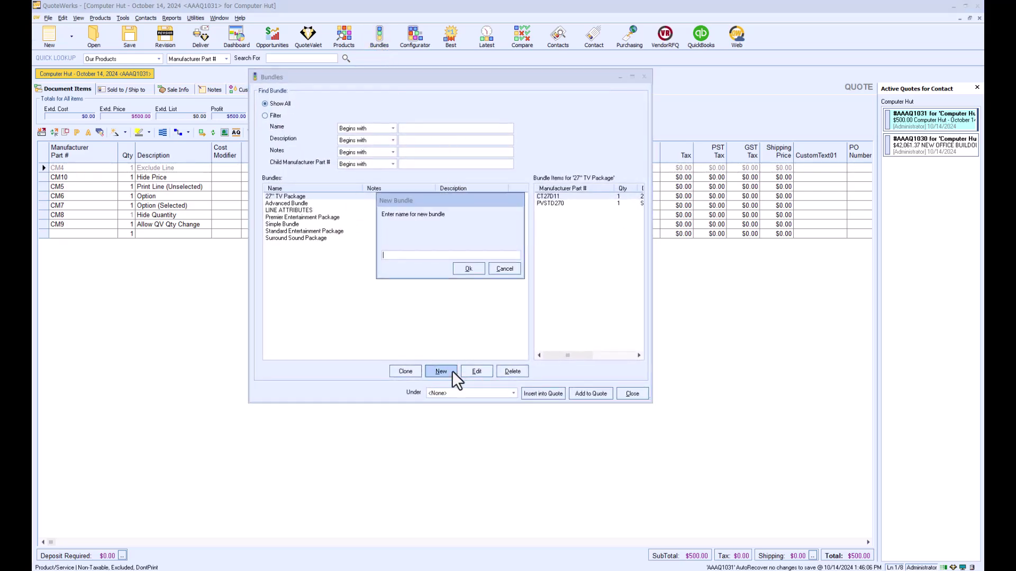
{"action": "type", "text": "Grouped Bundle"}
{"action": "left_click", "coordinate": [465, 270]}
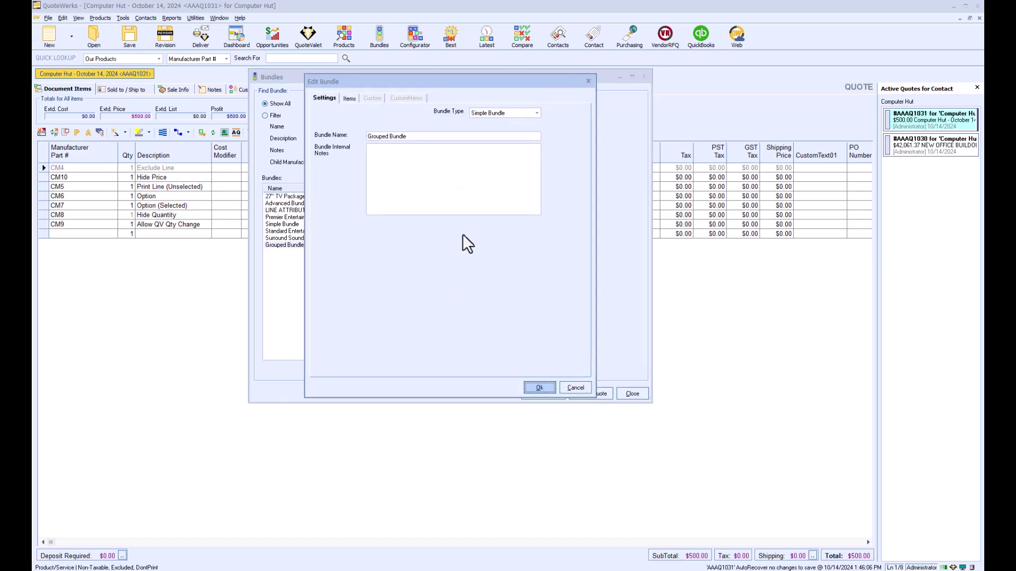
Switch the new bundle's type to Grouped Bundle and view its custom fields
{"action": "left_click", "coordinate": [500, 114]}
{"action": "left_click", "coordinate": [496, 128]}
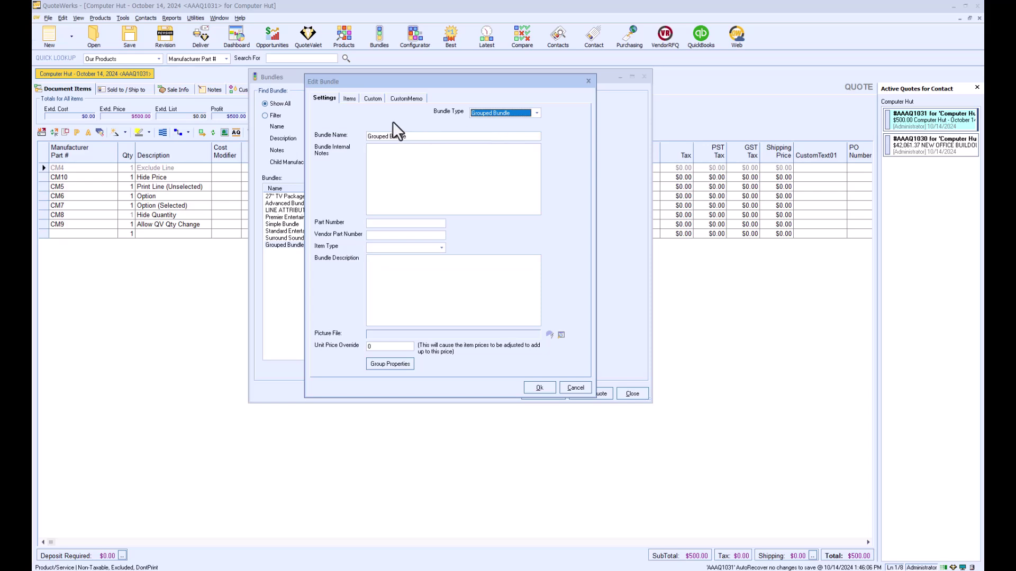
{"action": "left_click", "coordinate": [376, 97]}
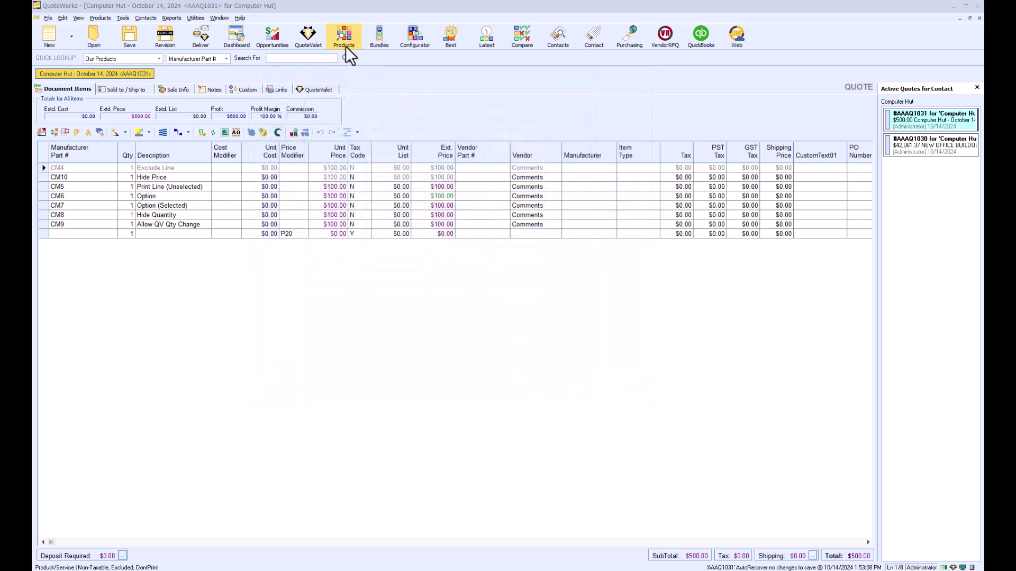
Rename the CustomText01 field label to Color from a new product's custom fields, and discard the new product
{"action": "left_click", "coordinate": [345, 43]}
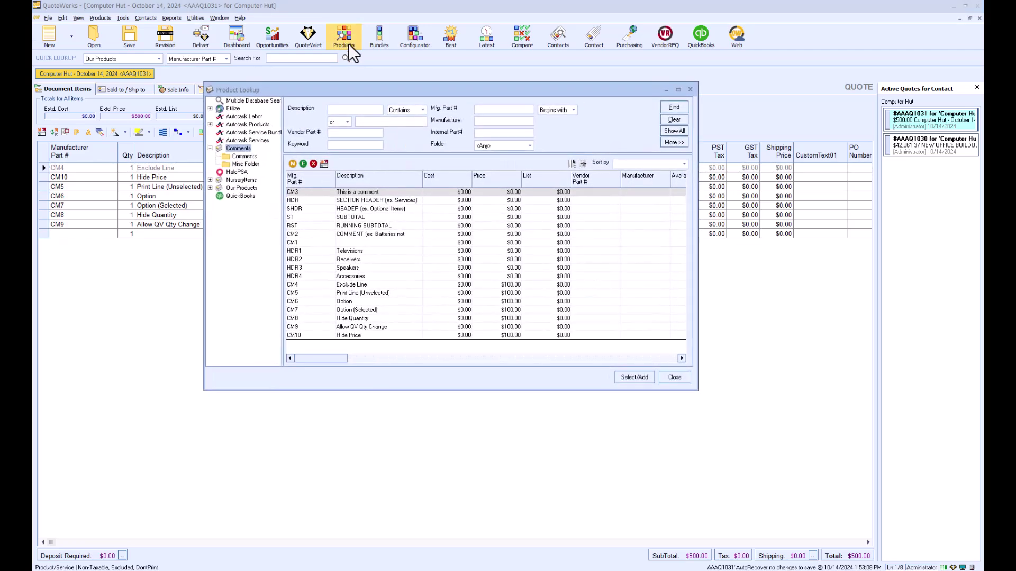
{"action": "left_click", "coordinate": [293, 162]}
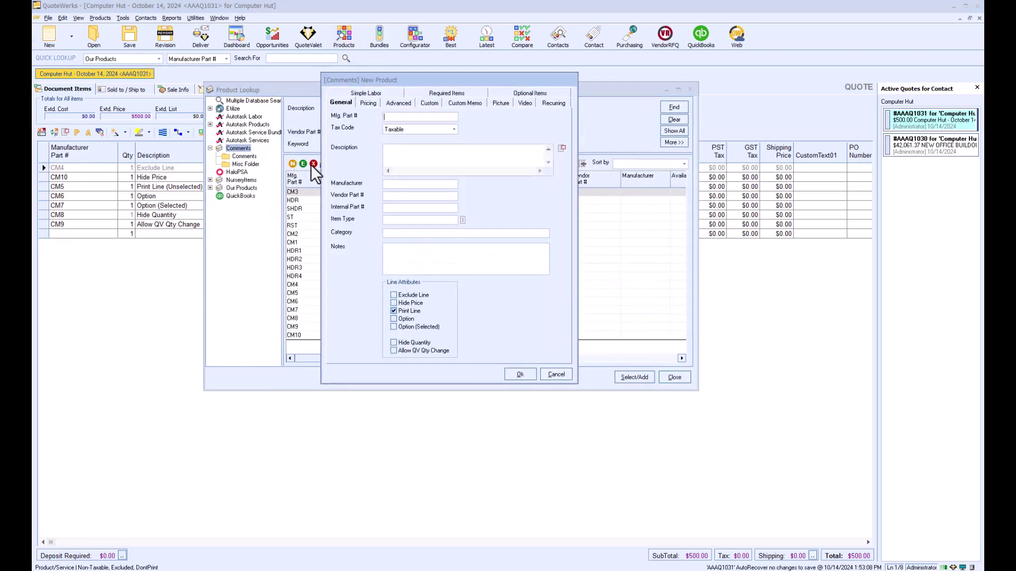
{"action": "left_click", "coordinate": [434, 103]}
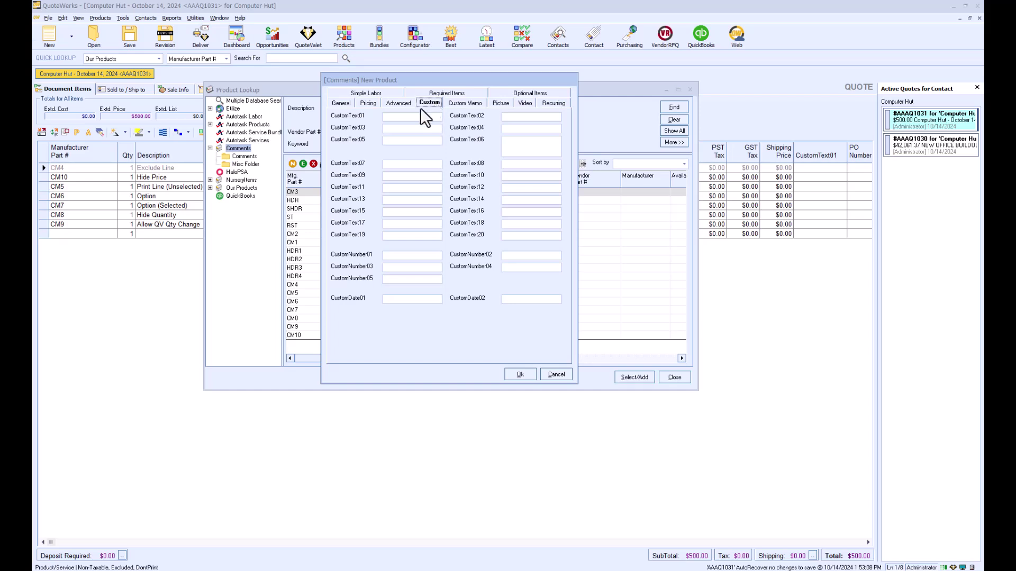
{"action": "double_click", "coordinate": [351, 117]}
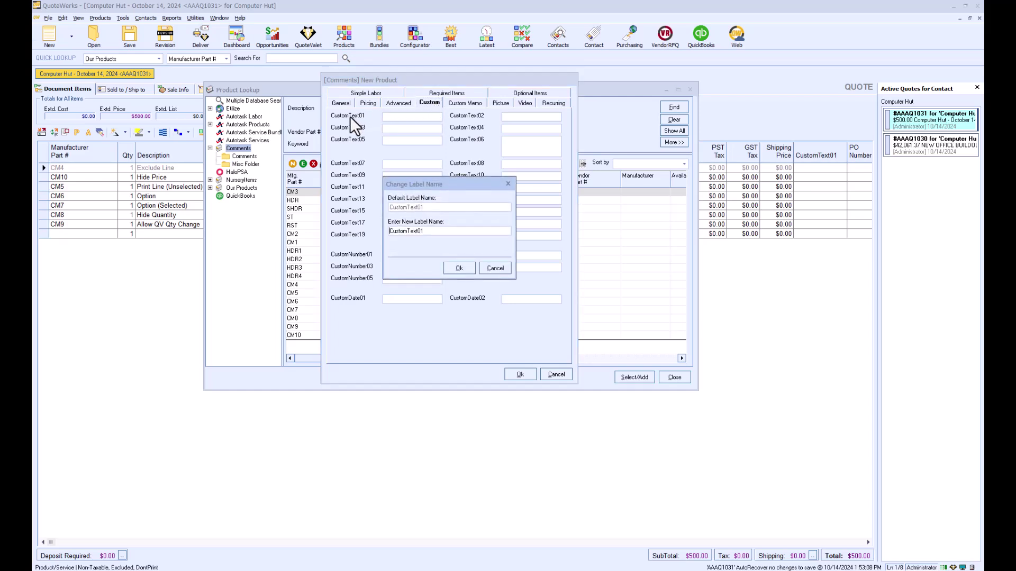
{"action": "left_click_drag", "start_coordinate": [423, 231], "coordinate": [367, 229]}
{"action": "type", "text": "Color"}
{"action": "left_click", "coordinate": [459, 268]}
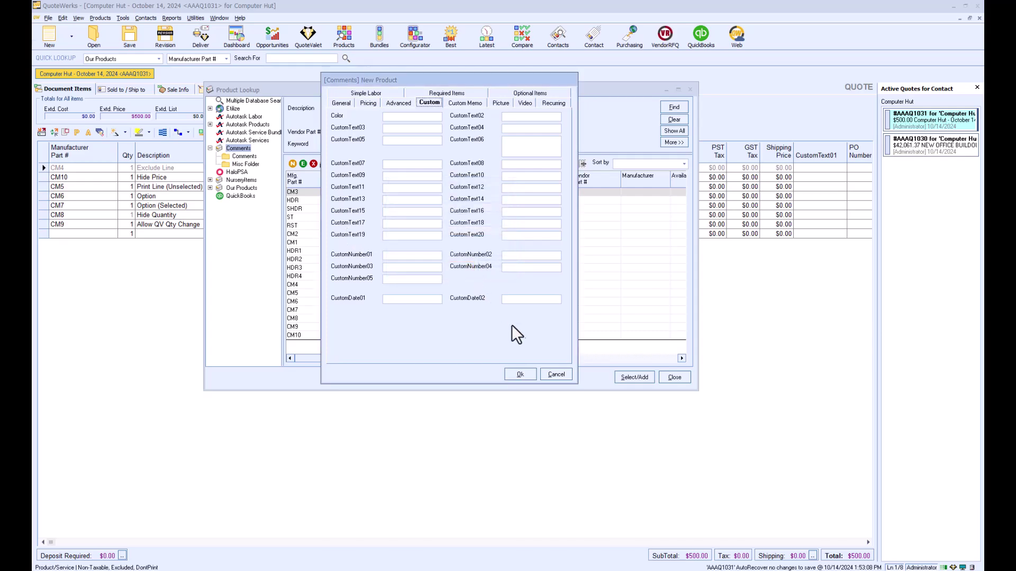
{"action": "left_click", "coordinate": [557, 374]}
{"action": "left_click", "coordinate": [674, 378]}
Reopen the Grouped Bundle, switch its type to Grouped Bundle to check the Color label in its custom fields, and cancel the edit
{"action": "left_click", "coordinate": [380, 40]}
{"action": "left_click", "coordinate": [284, 210]}
{"action": "left_click", "coordinate": [476, 370]}
{"action": "left_click", "coordinate": [521, 113]}
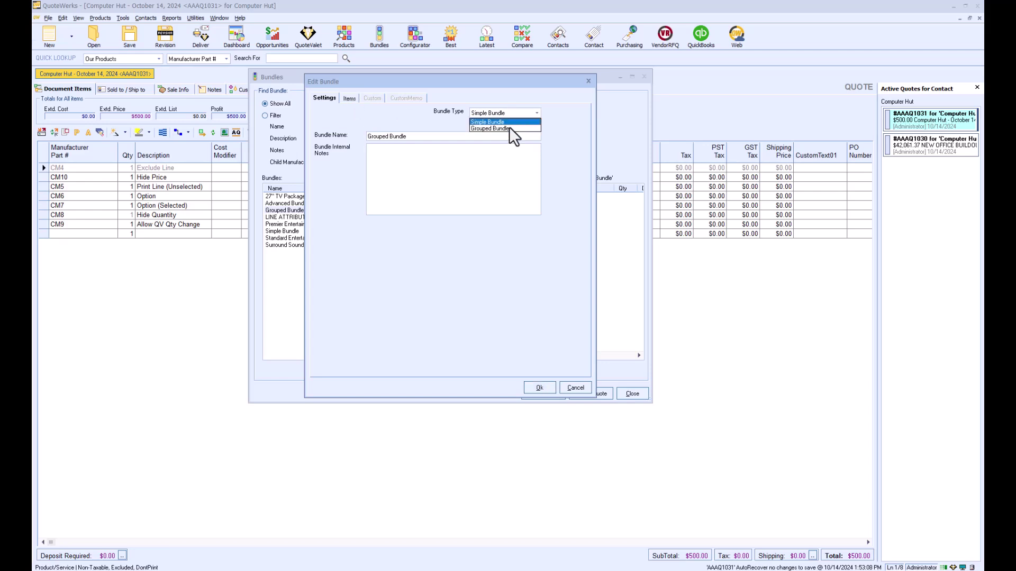
{"action": "left_click", "coordinate": [508, 128]}
{"action": "left_click", "coordinate": [372, 98]}
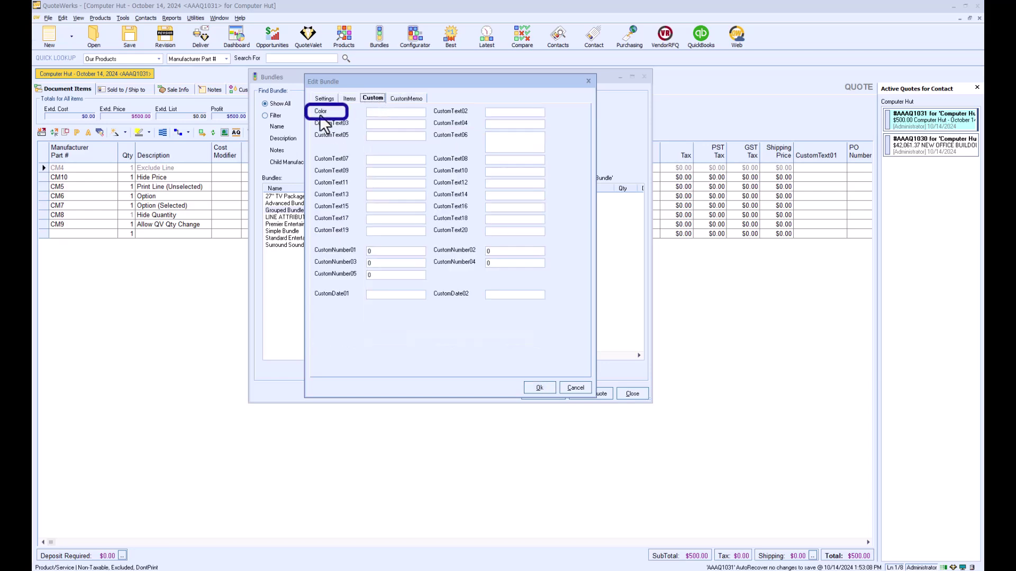
{"action": "left_click", "coordinate": [570, 388]}
{"action": "left_click", "coordinate": [630, 393]}
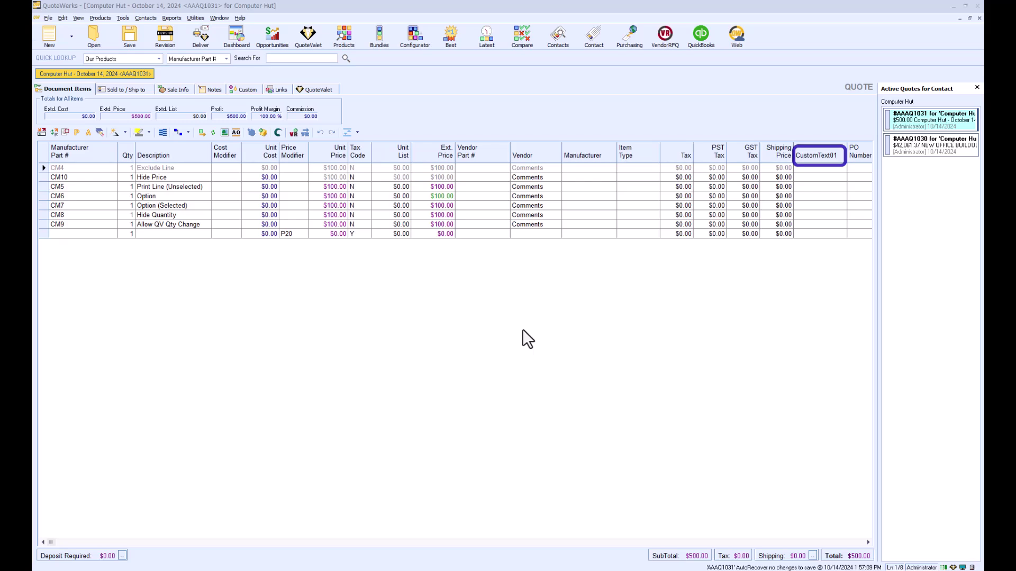
Rename the CustomText01 column to Color in the document column customization
{"action": "left_click", "coordinate": [77, 21]}
{"action": "left_click", "coordinate": [97, 65]}
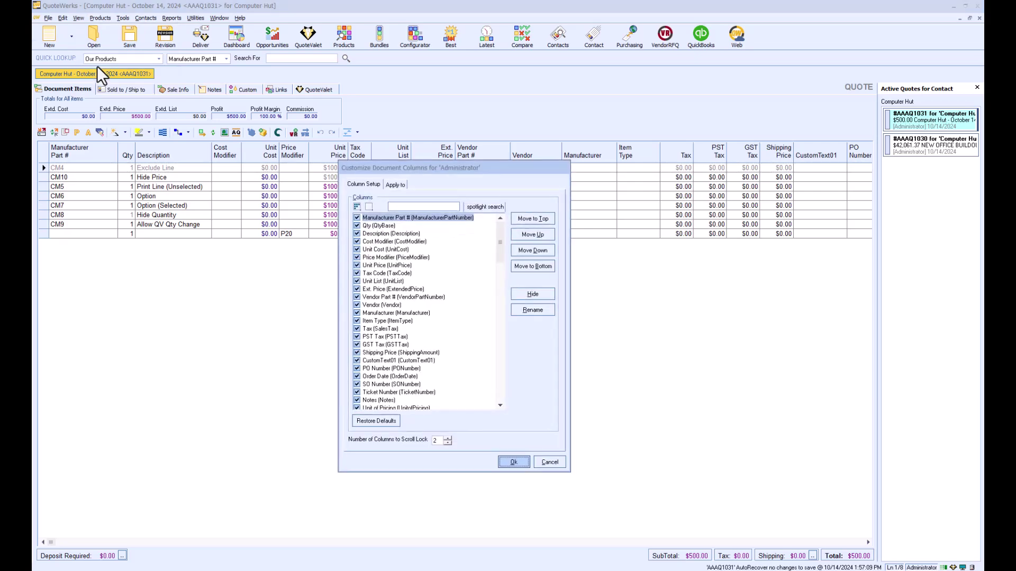
{"action": "left_click", "coordinate": [417, 362]}
{"action": "double_click", "coordinate": [417, 362]}
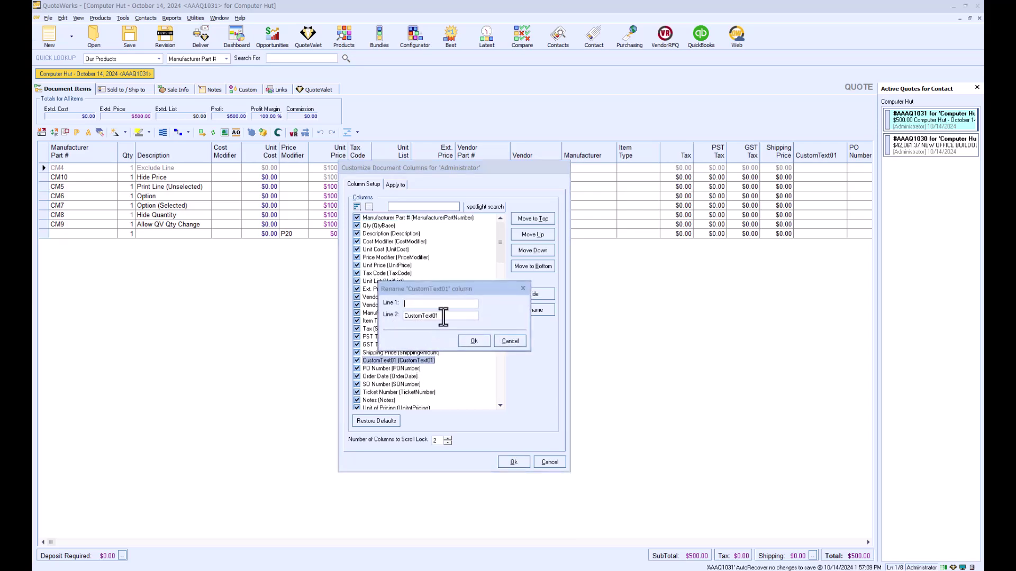
{"action": "left_click_drag", "start_coordinate": [443, 317], "coordinate": [391, 316]}
{"action": "type", "text": "Clo"}
{"action": "type", "text": "olor"}
{"action": "left_click", "coordinate": [465, 340]}
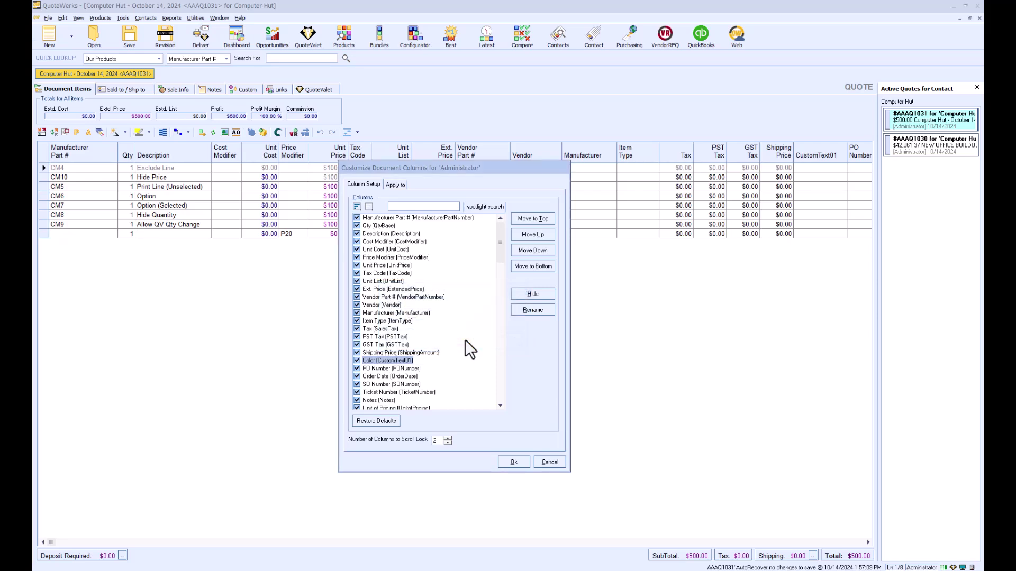
Review the two-line name of the Shipping Price column and apply the document column changes
{"action": "double_click", "coordinate": [386, 353]}
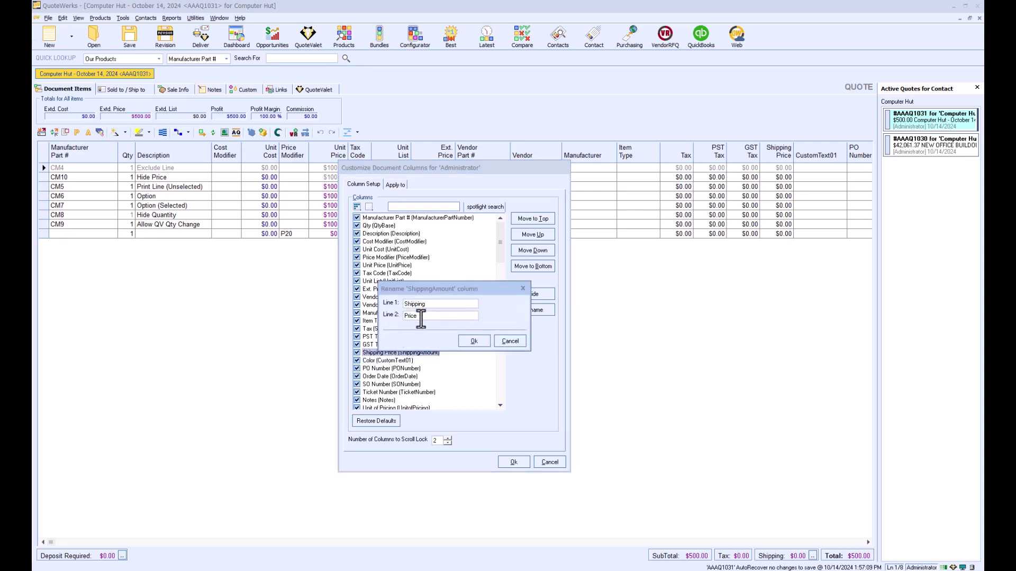
{"action": "left_click", "coordinate": [470, 340]}
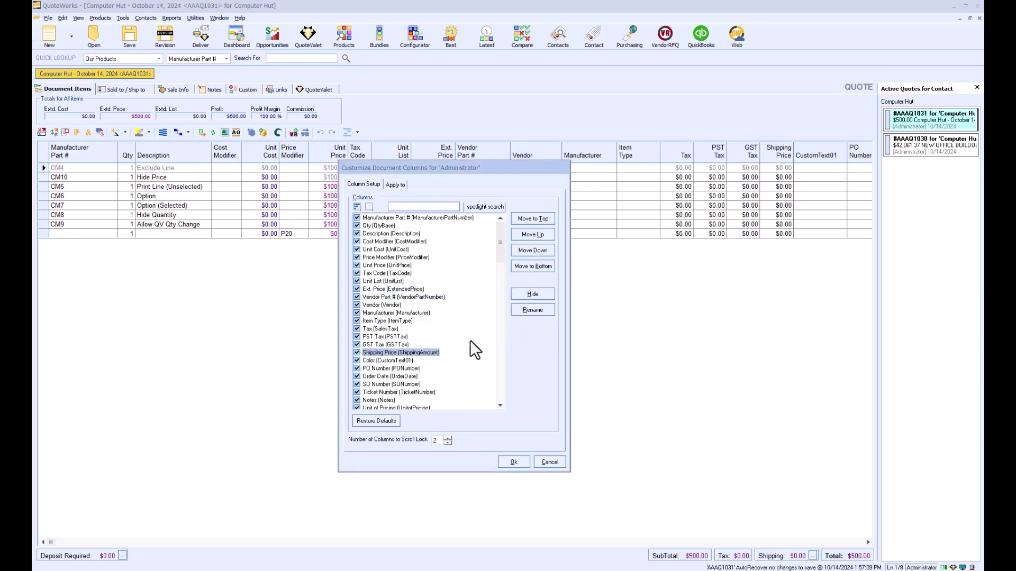
{"action": "left_click", "coordinate": [513, 462]}
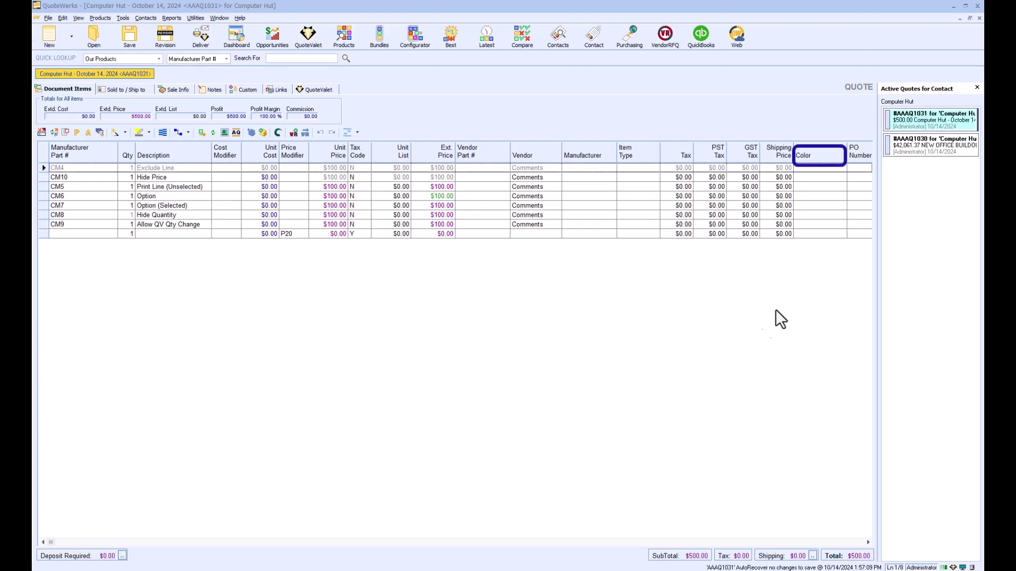